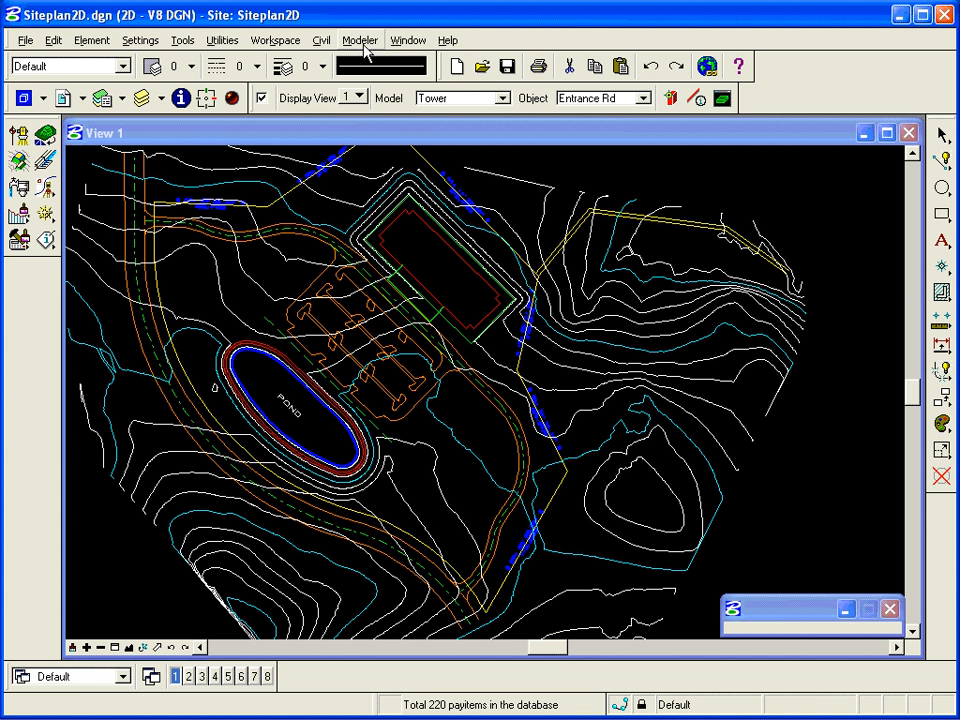
Step: Turn off the Tower model display in View 1 and open View 2
left_click(261, 98)
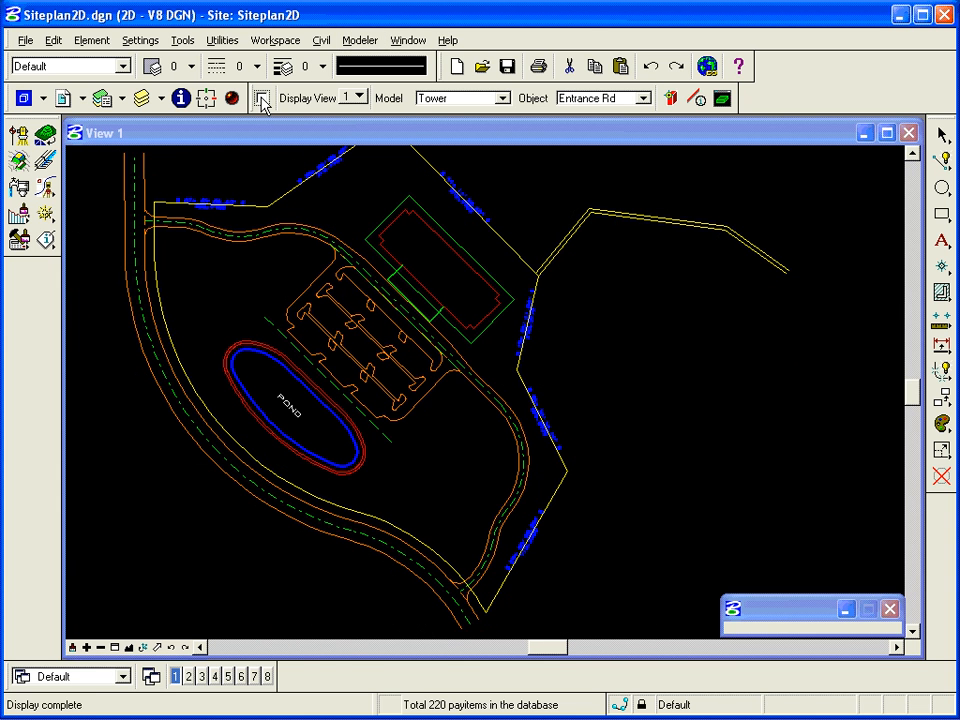
left_click(188, 676)
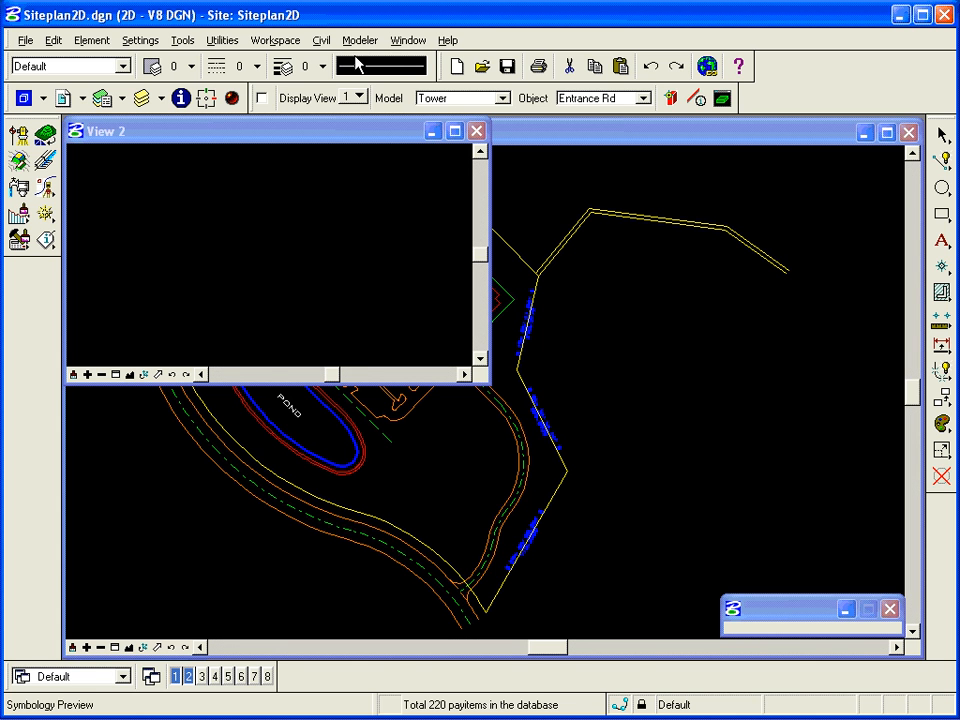
Step: Open the Draw Profile tool and select job number 200 and chain ENTRAN
left_click(321, 40)
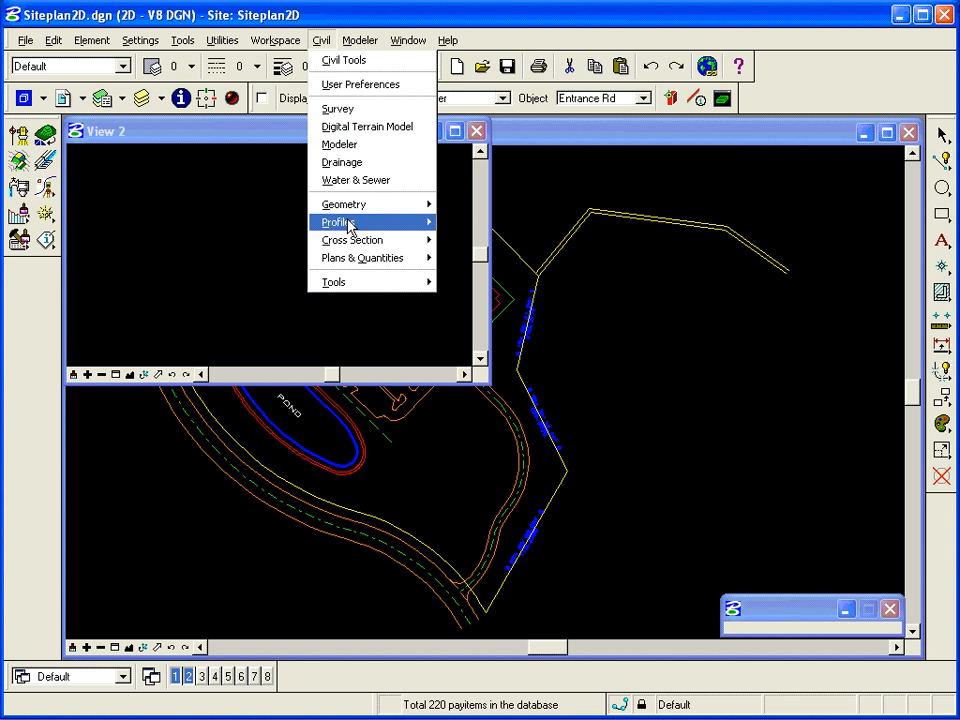
mouse_move(349, 221)
left_click(462, 246)
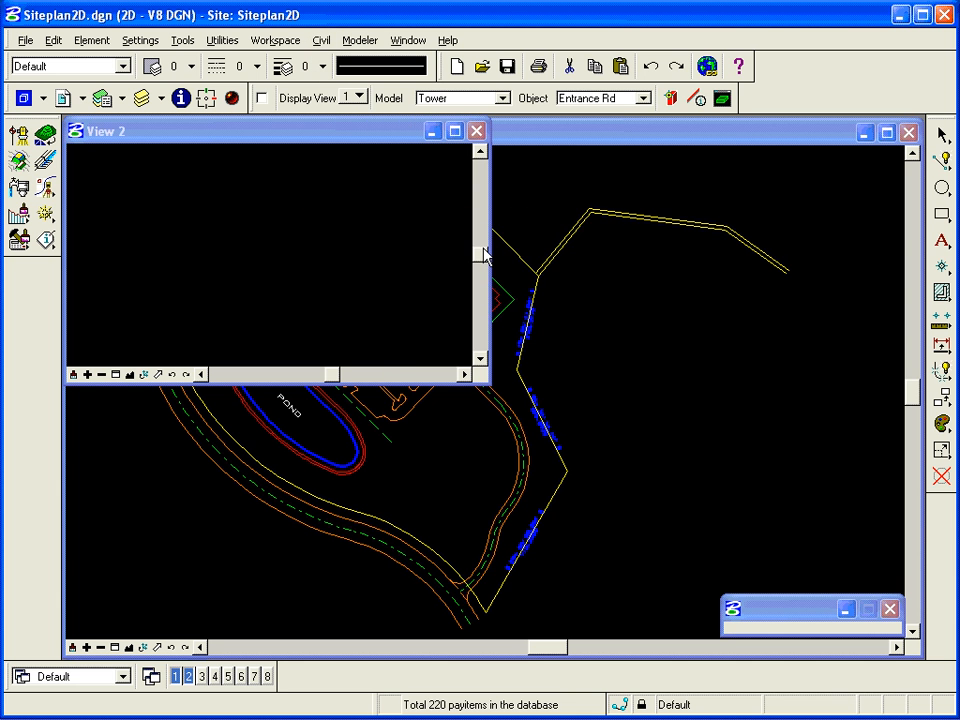
mouse_move(519, 148)
left_mouse_down()
mouse_move(690, 152)
mouse_move(668, 148)
left_mouse_up()
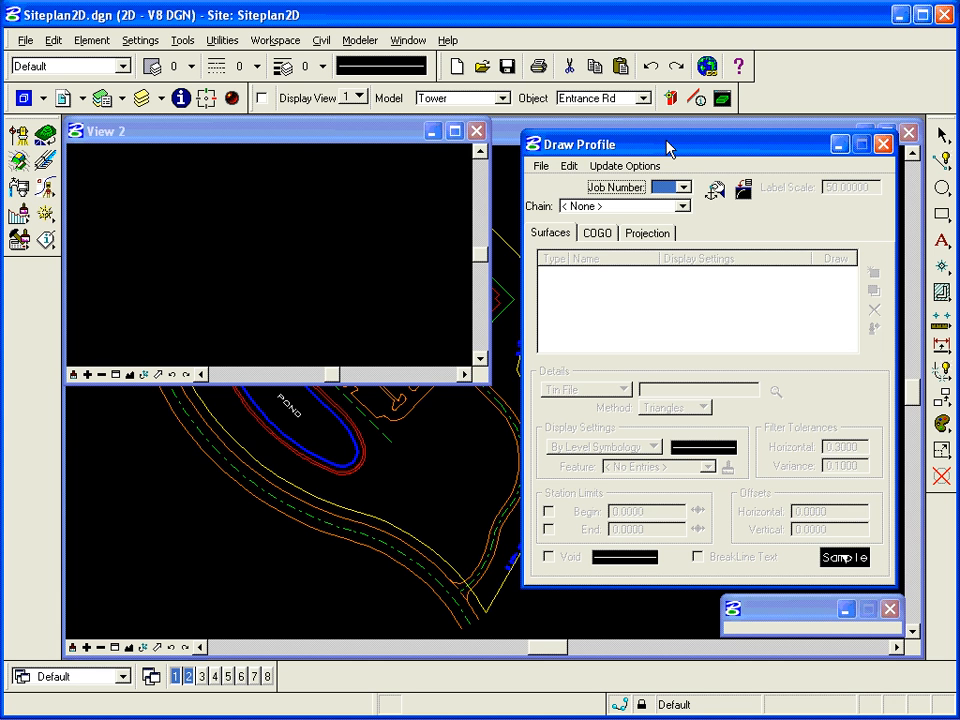
left_click(686, 188)
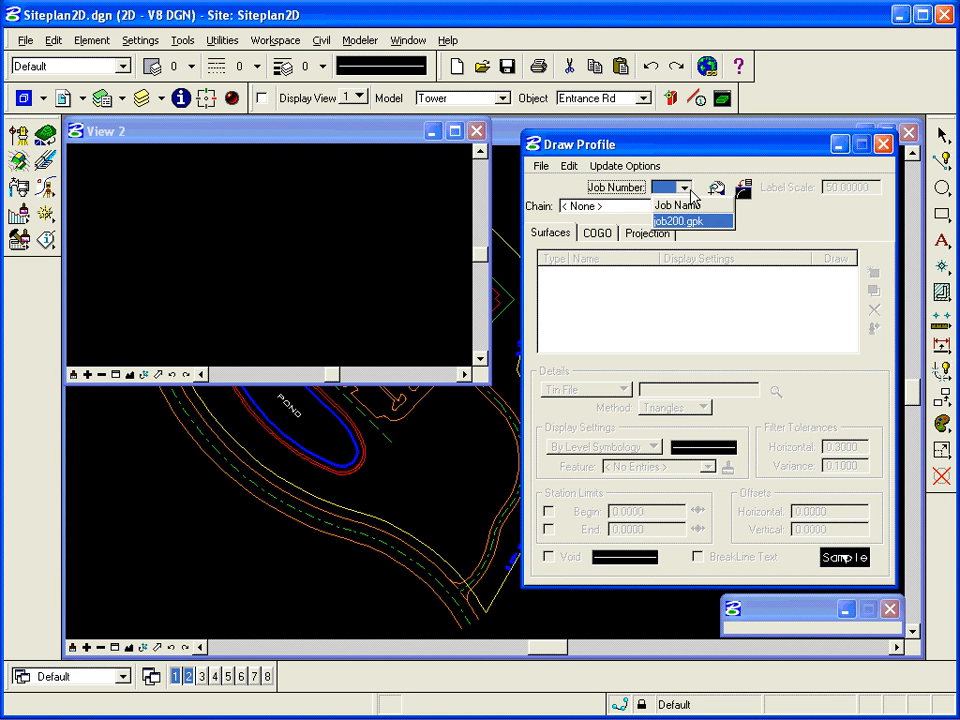
left_click(688, 222)
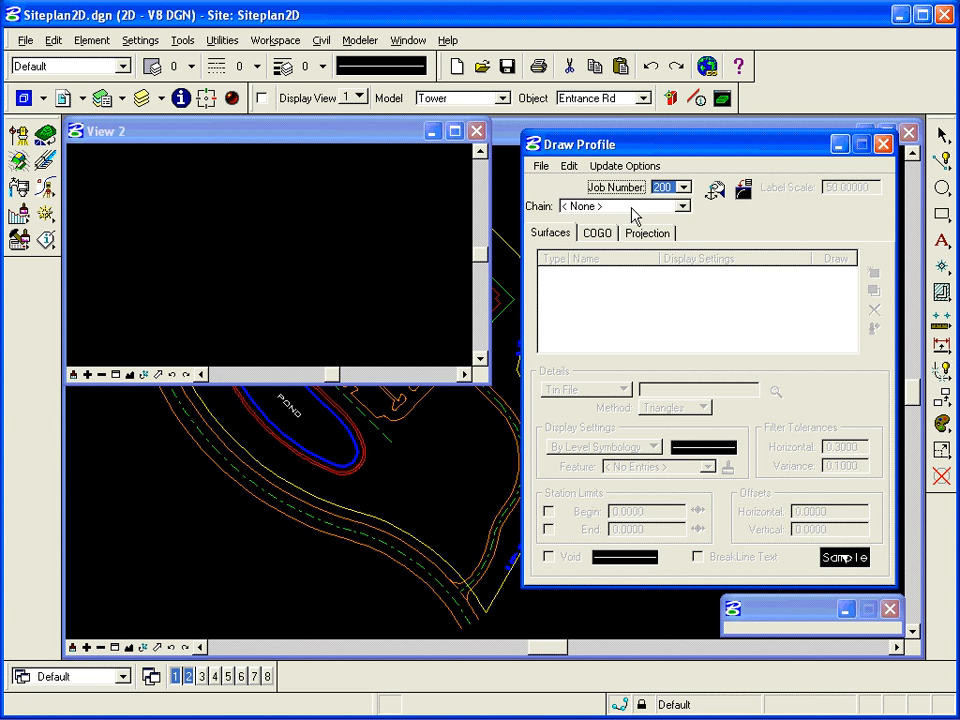
left_click(682, 206)
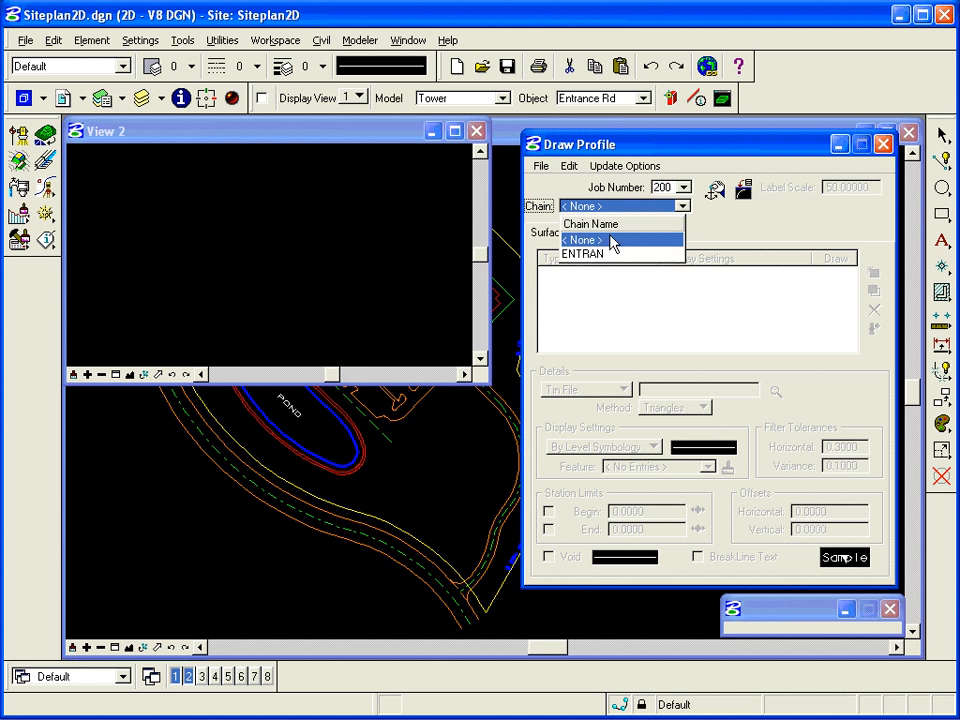
left_click(584, 255)
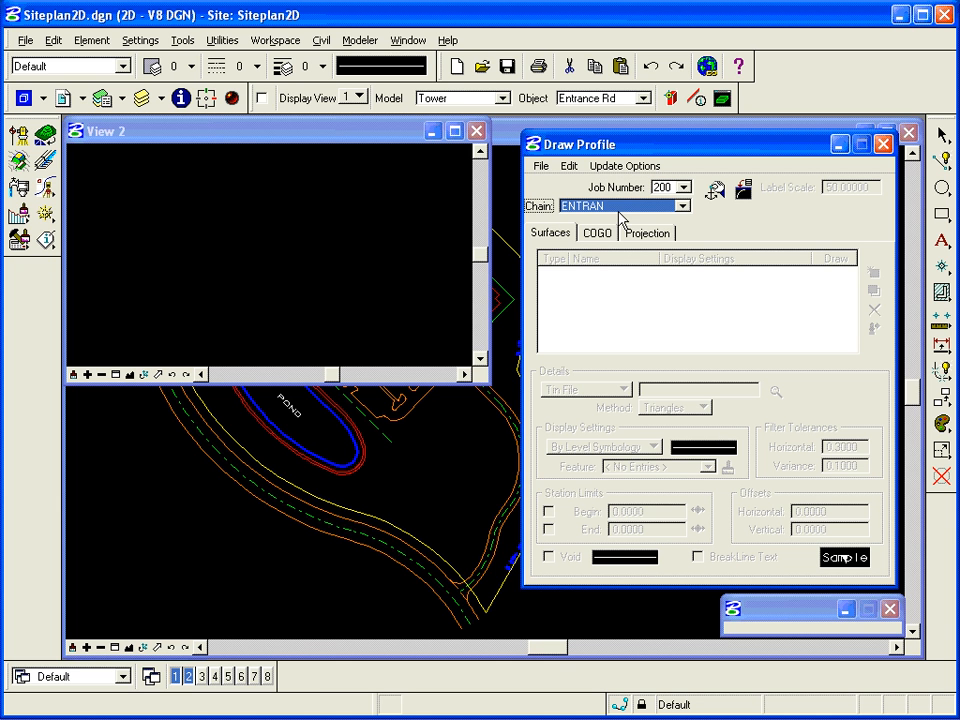
Step: Open Profile Cell Control for chain ENTRAN and start placing a new profile cell
left_click(719, 194)
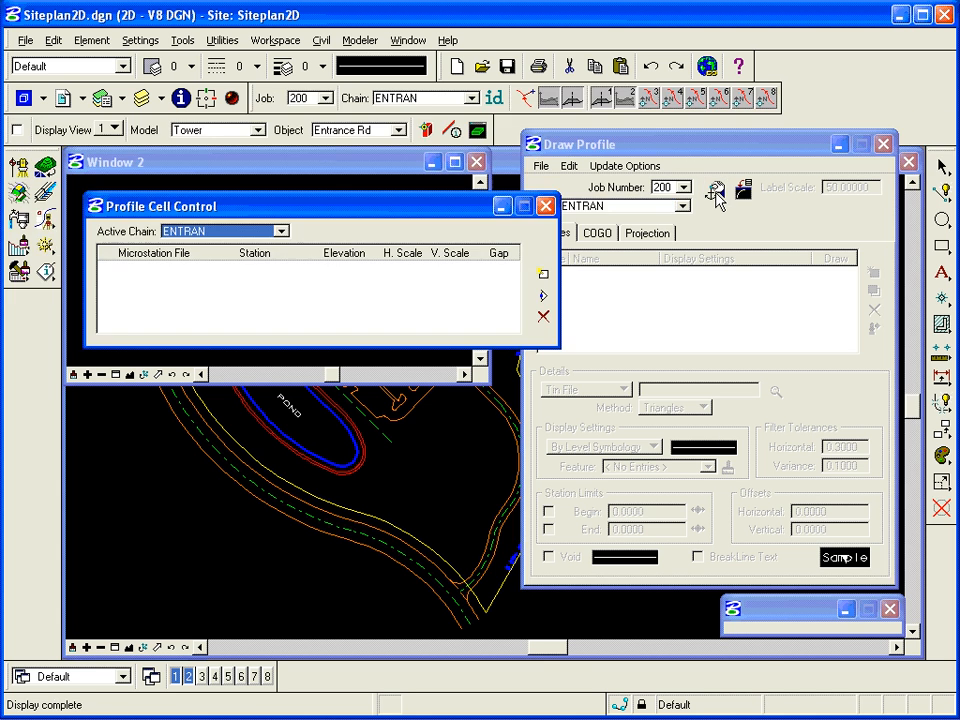
left_click_drag(257, 208, 617, 180)
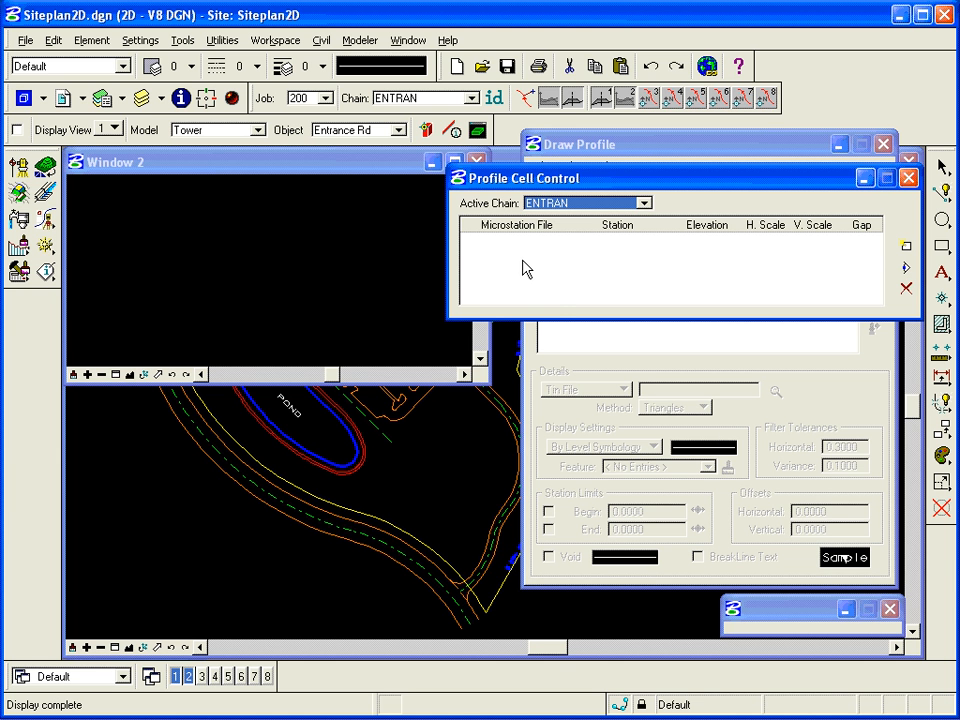
left_click(905, 248)
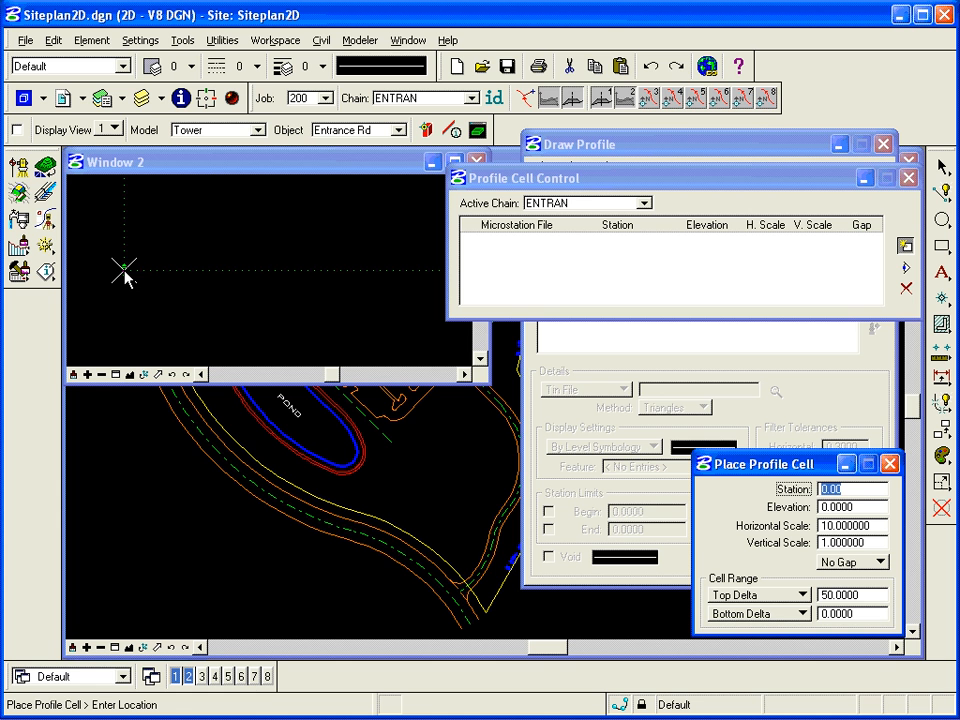
scroll(137, 270, "up", 4)
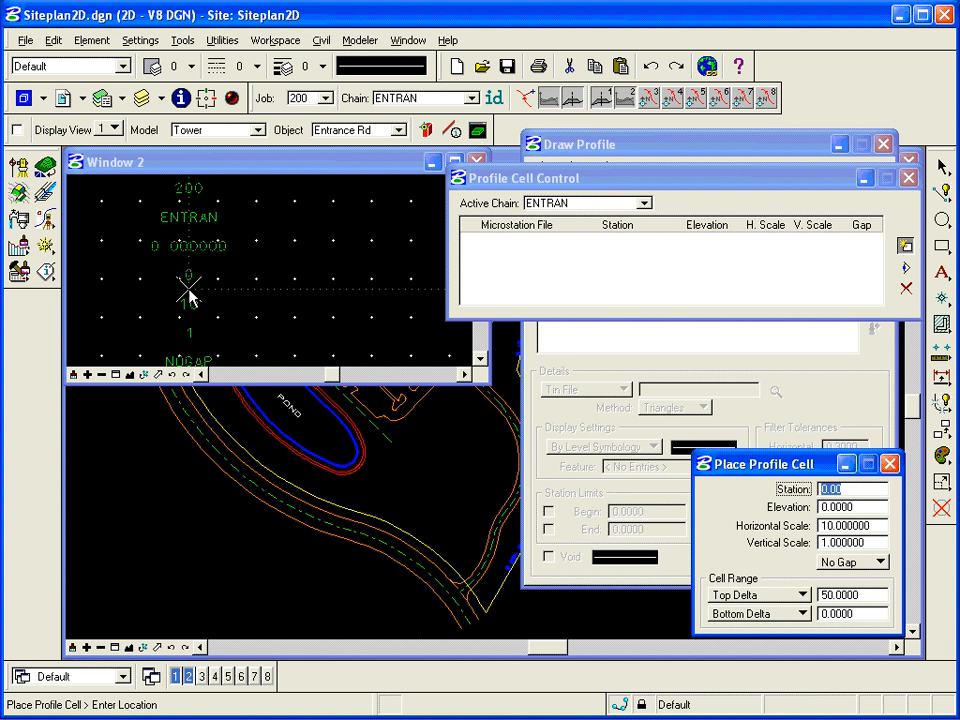
left_click_drag(746, 469, 526, 234)
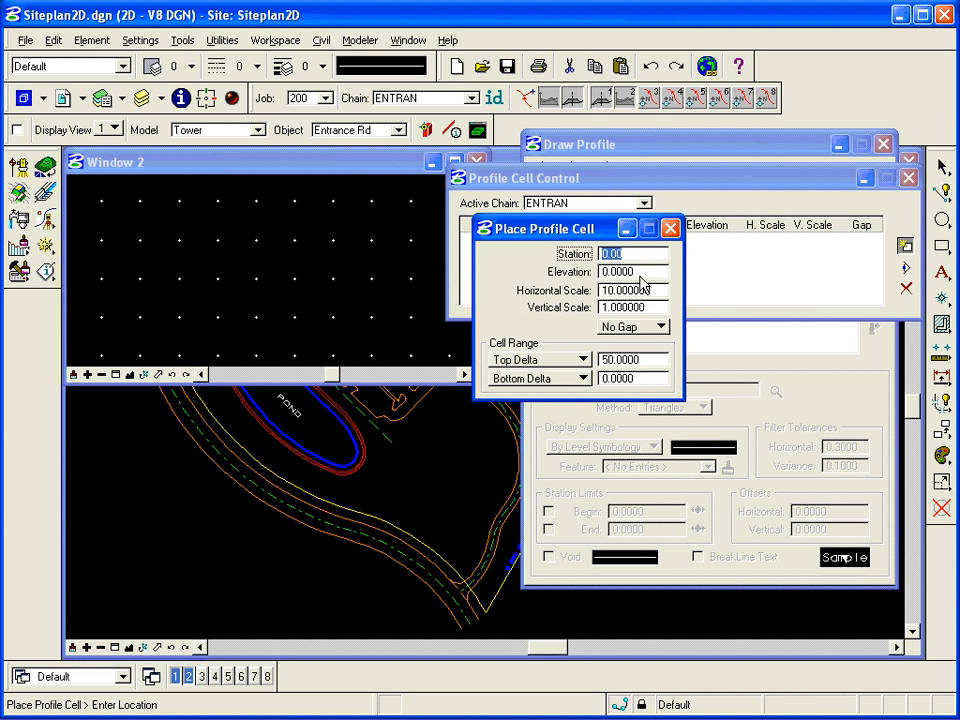
Step: Set the profile cell's elevation to 5240, its top delta to 60 and its bottom delta to 10
key("Tab")
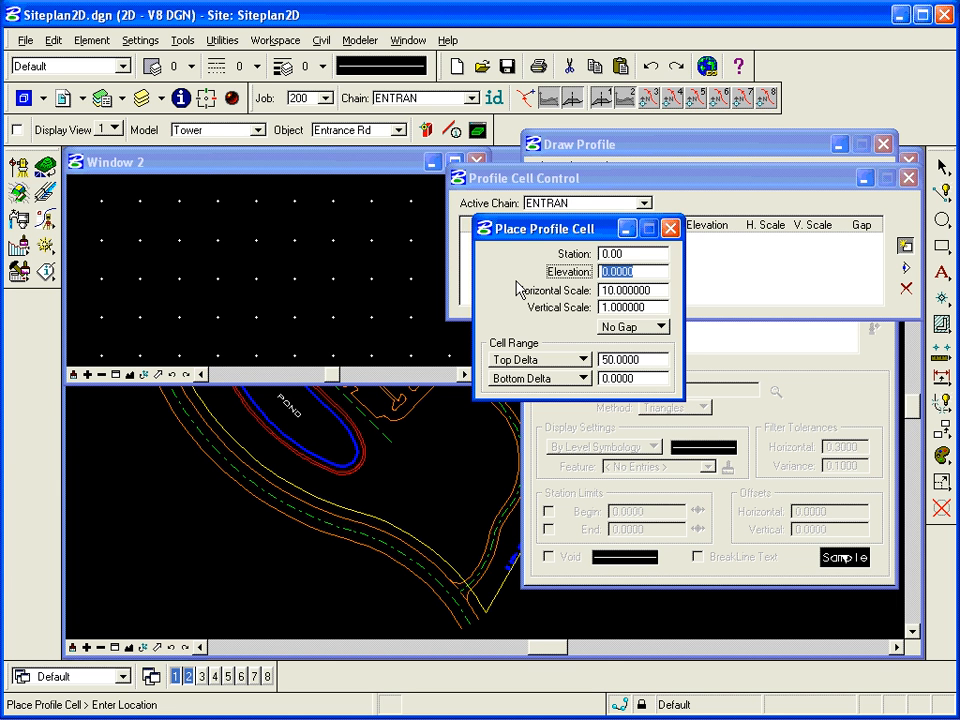
type("5240")
key("Tab")
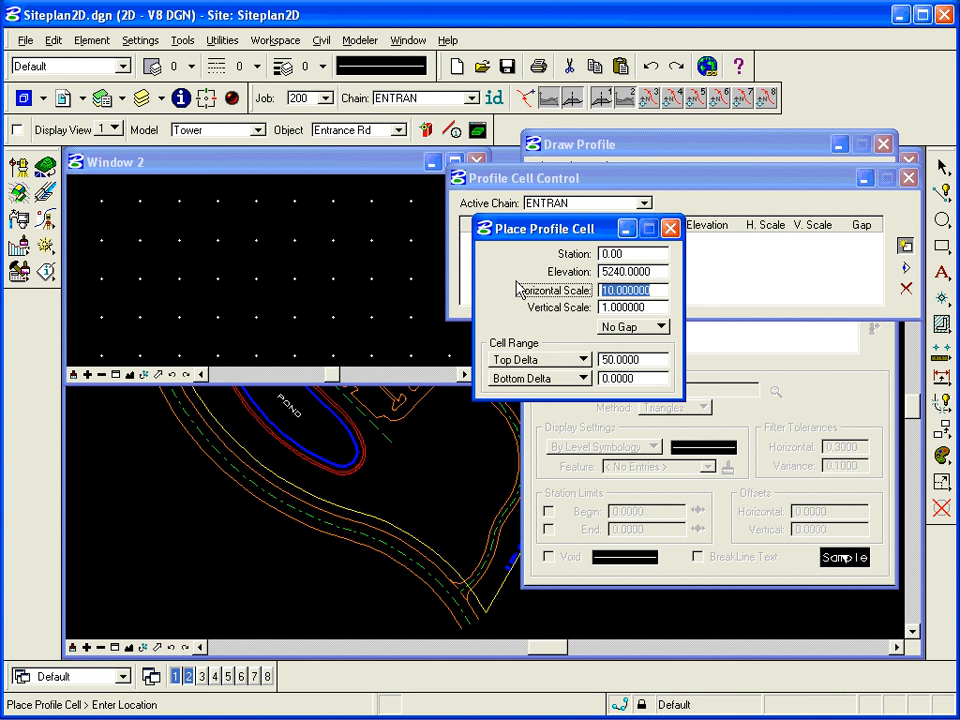
left_click(648, 363)
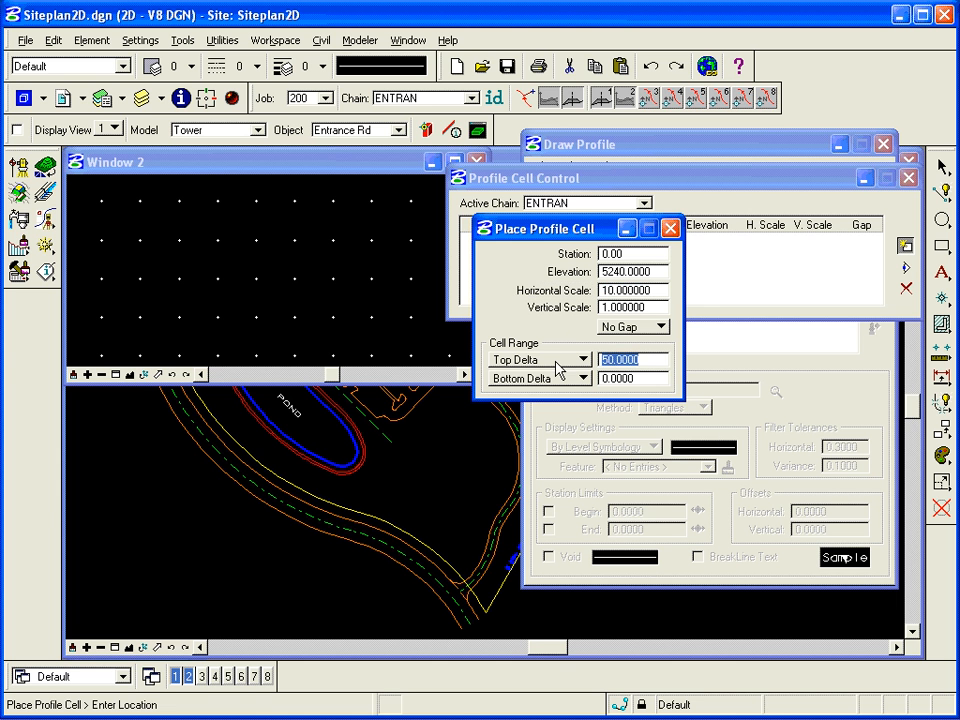
type("60")
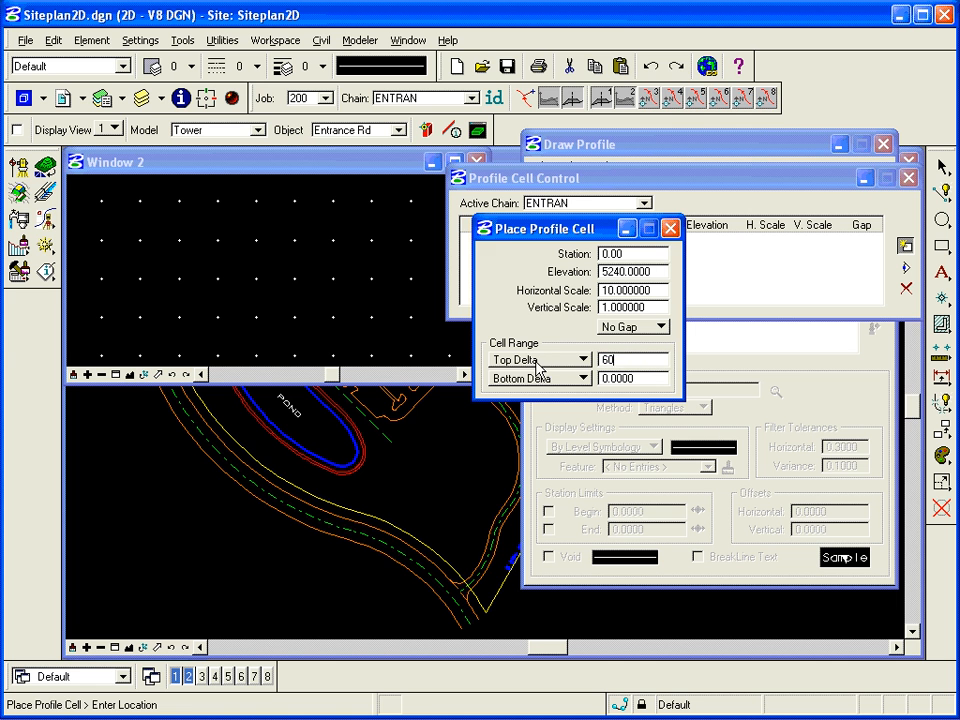
key("Return")
left_click(636, 380)
type("1")
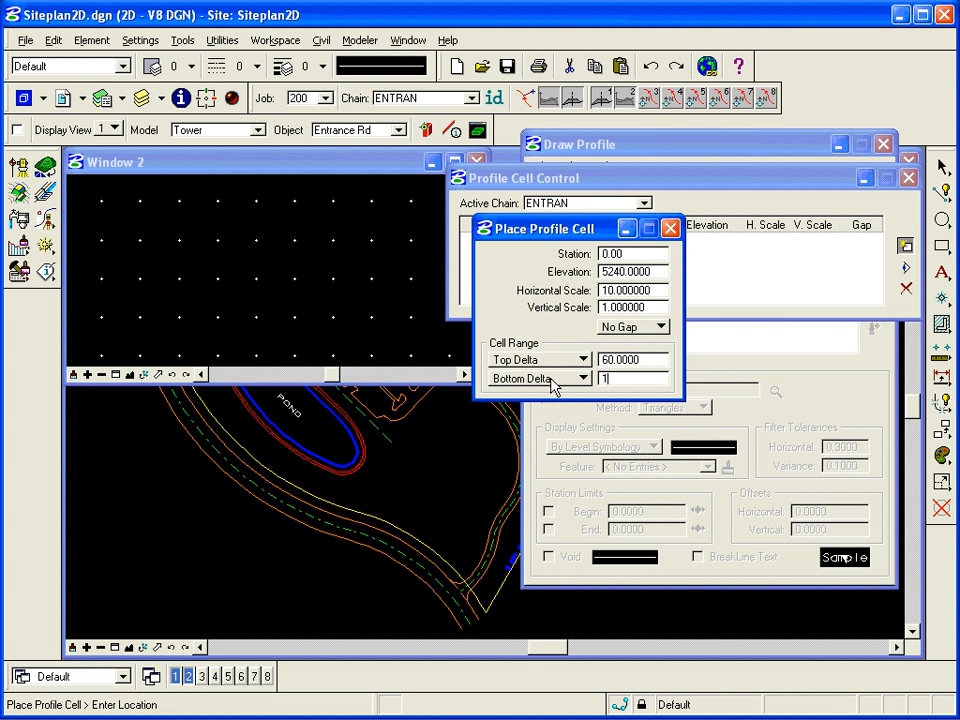
type("0")
key("Return")
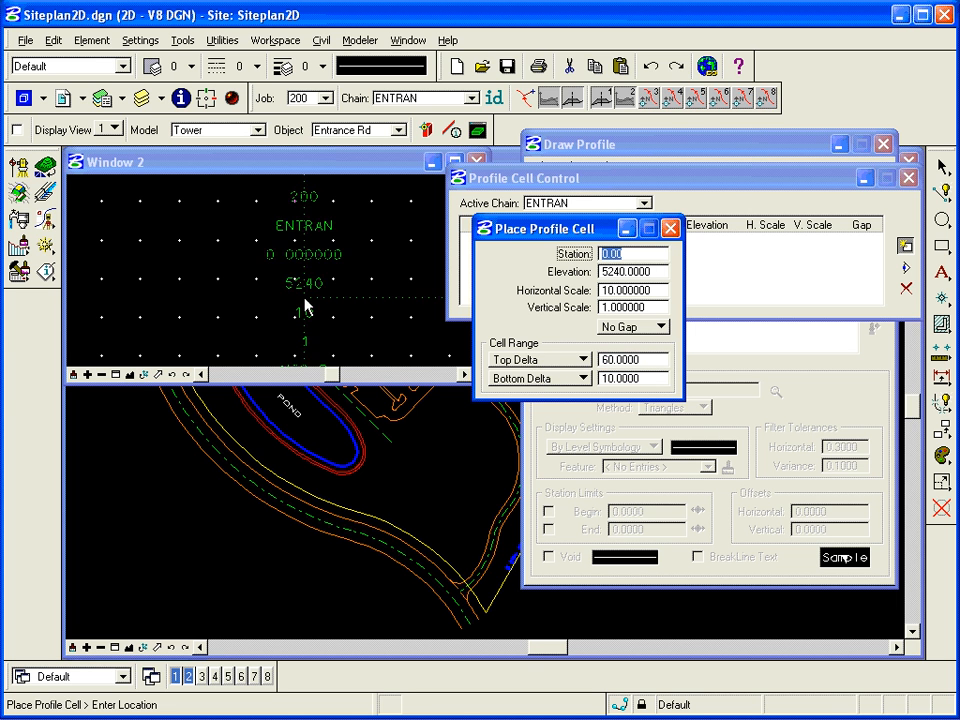
Step: Place the profile cell near the lower-left corner of View 2 and close Profile Cell Control
scroll(185, 291, "down", 3)
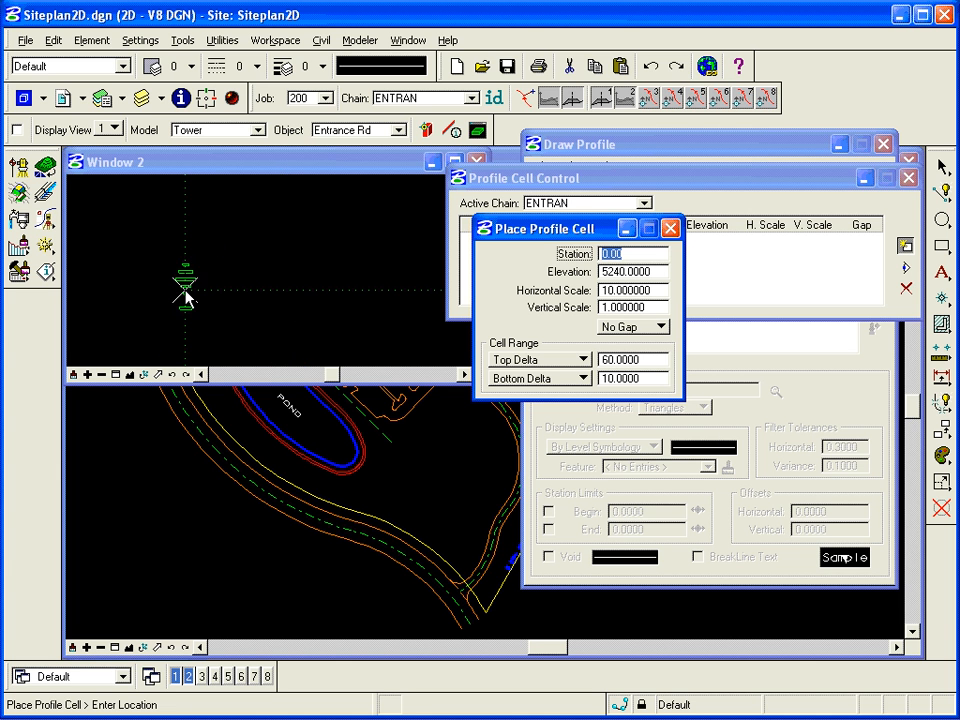
scroll(185, 291, "down", 3)
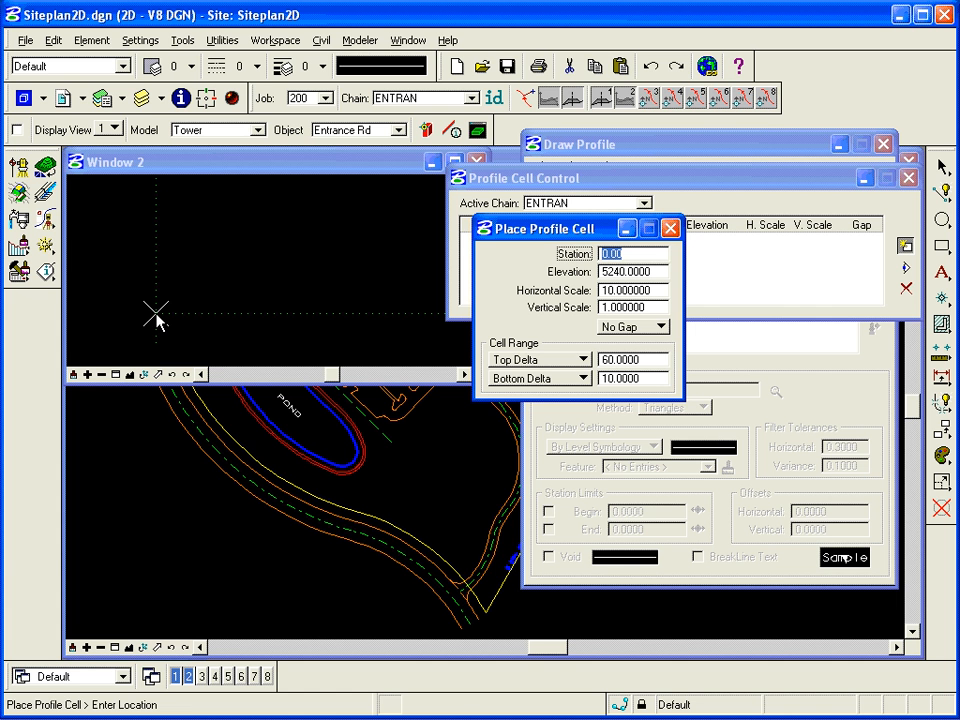
left_click(88, 346)
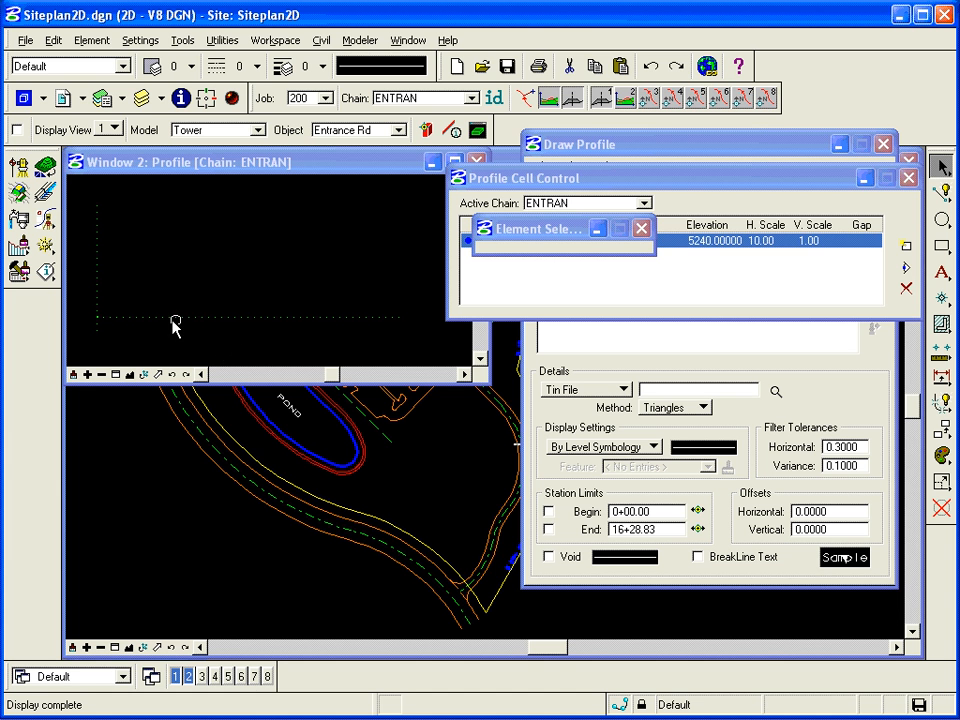
left_click_drag(580, 246, 829, 638)
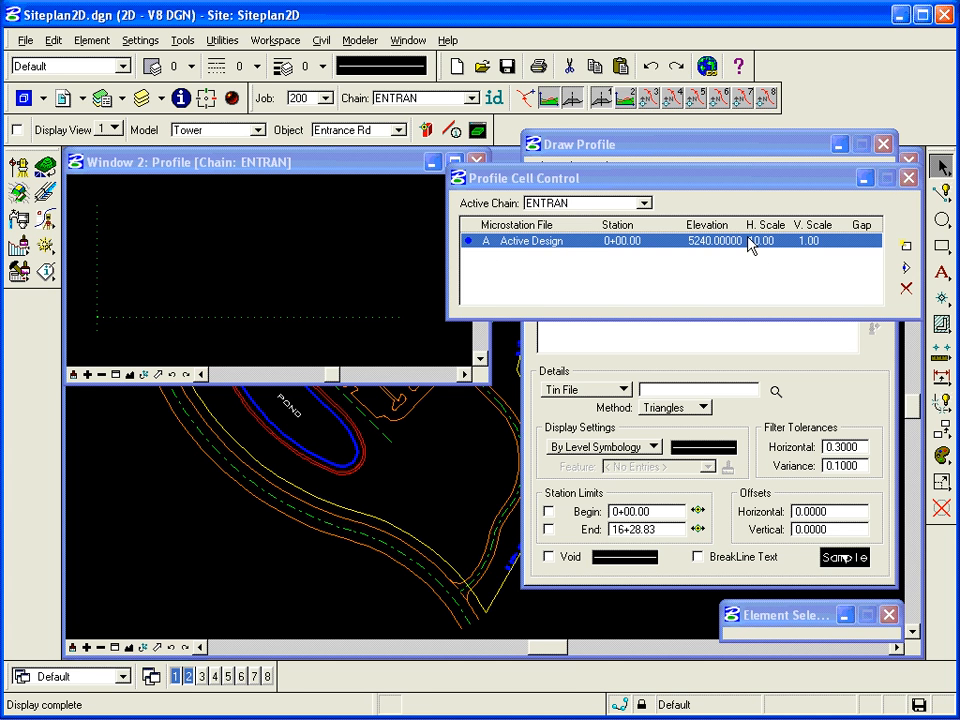
left_click(909, 180)
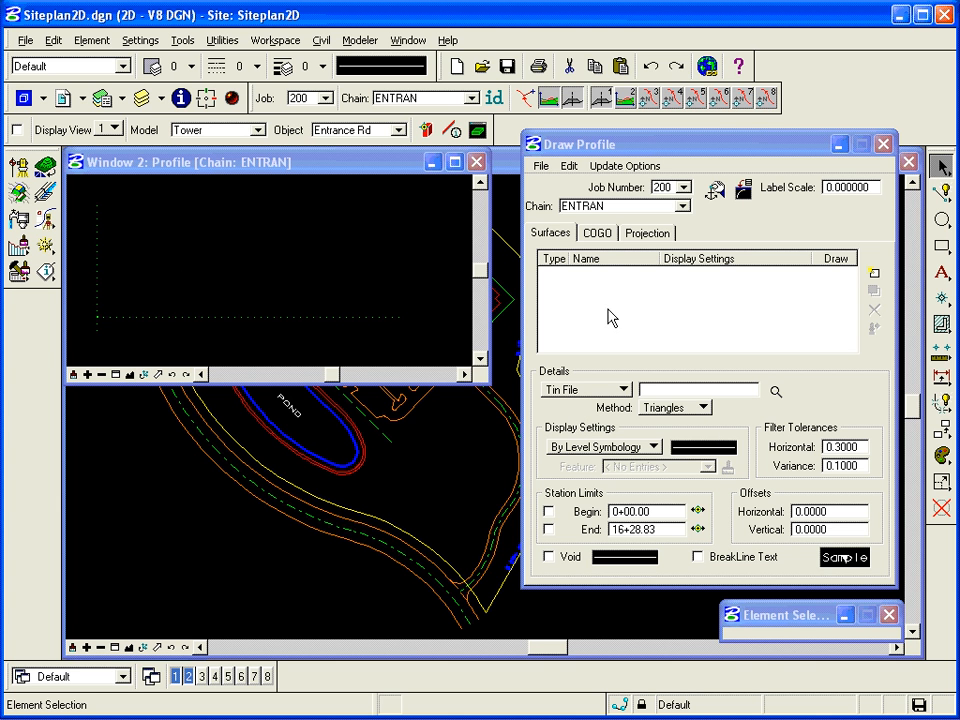
Step: Select ground.tin as the Tin File source for the profile surface
left_click(615, 398)
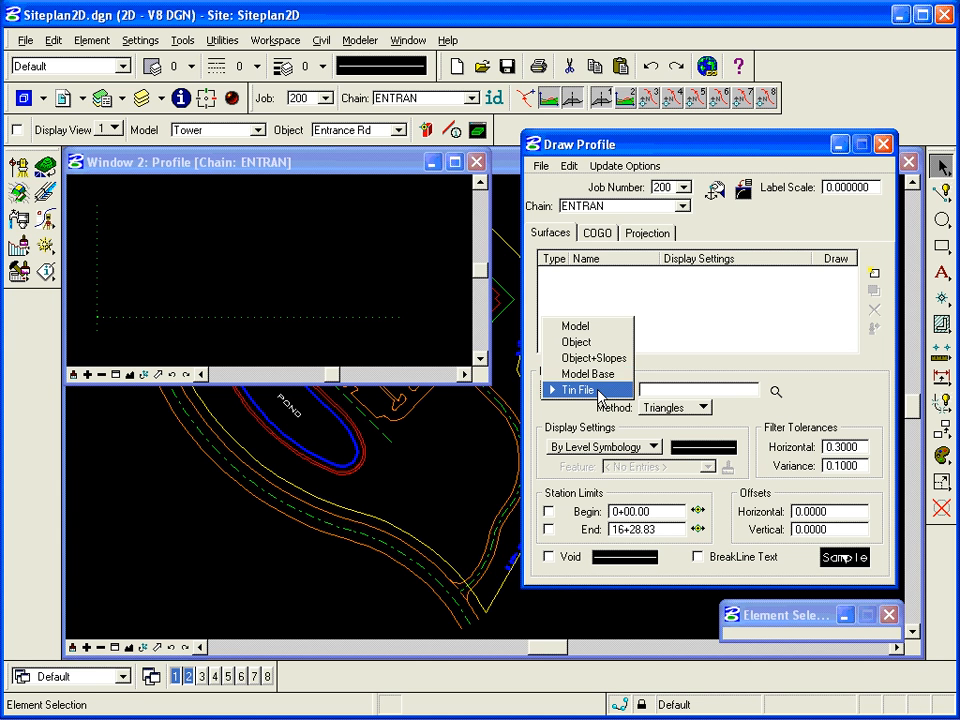
left_click(601, 392)
left_click(777, 391)
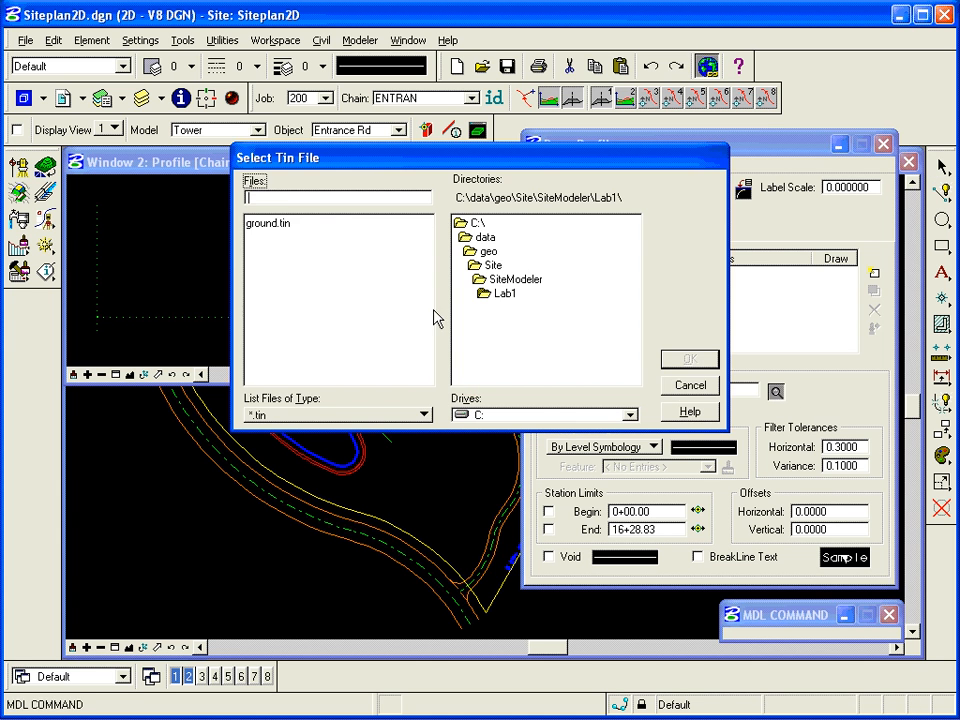
left_click(262, 228)
left_click(688, 362)
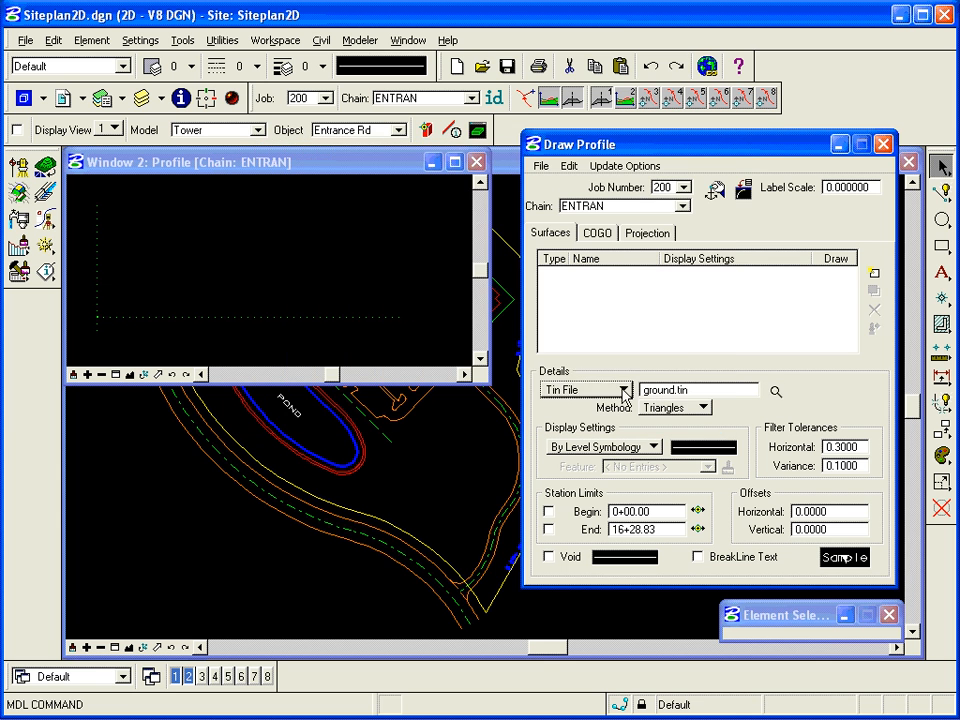
Step: Try the Tower Model Base and the Ground 1 object as the profile surface source
left_click(615, 392)
left_click(585, 373)
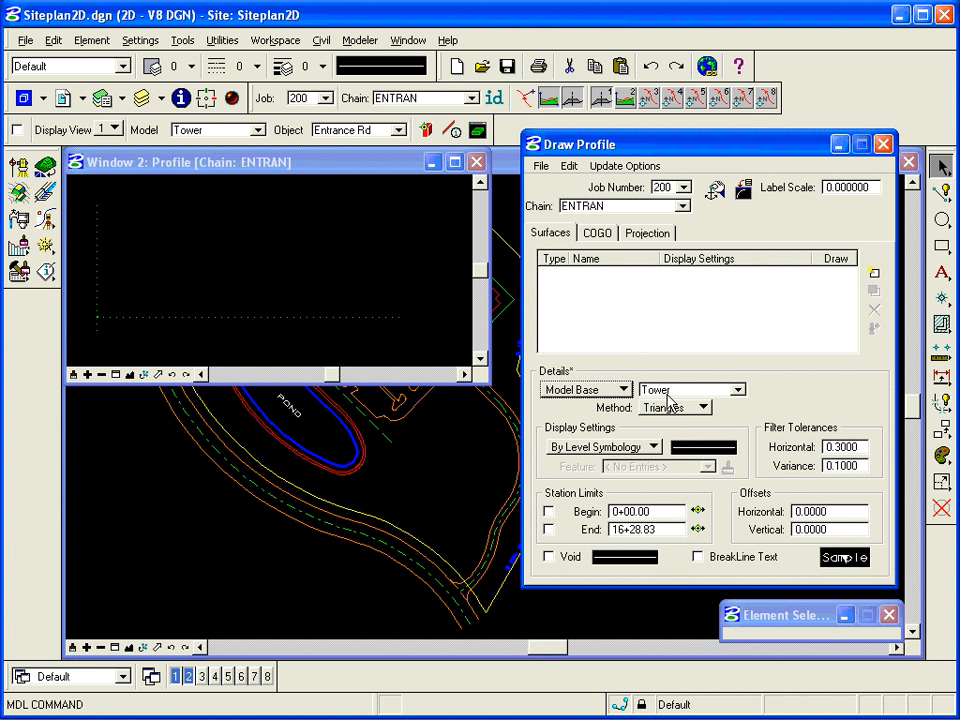
left_click(620, 389)
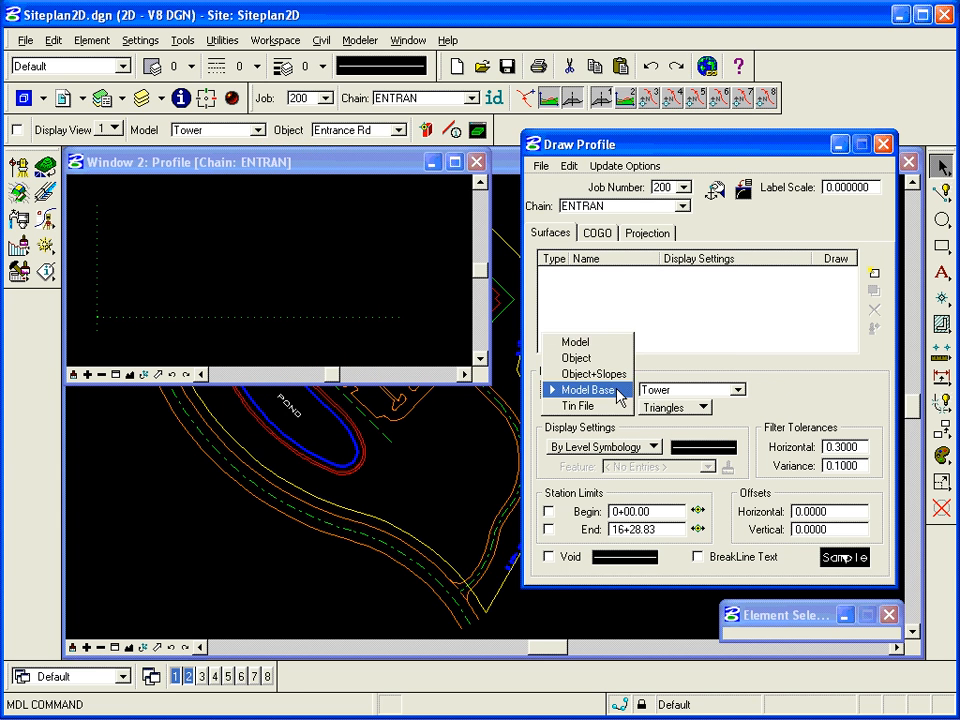
left_click(613, 358)
left_click(737, 389)
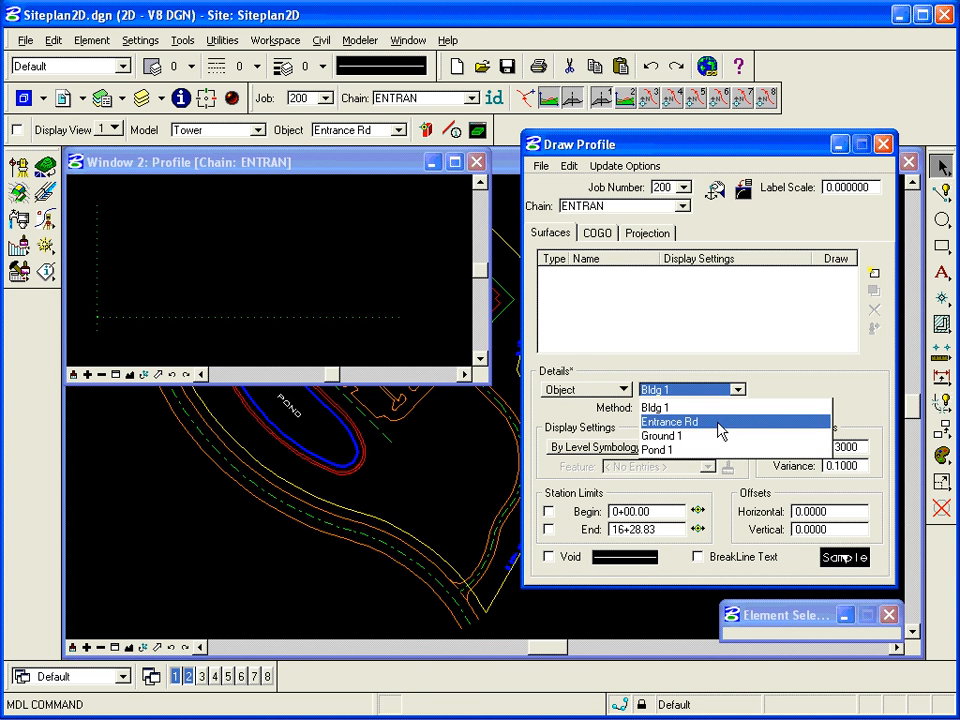
left_click(714, 437)
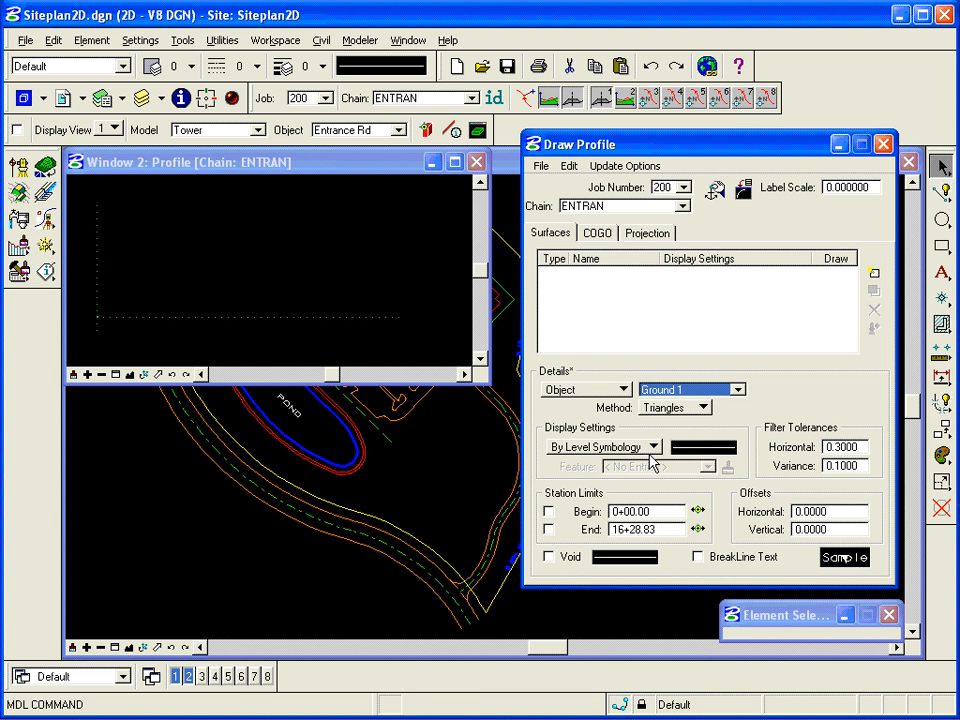
Step: Set the profile surface source to the Tower Model Base with the Triangles method
left_click(602, 389)
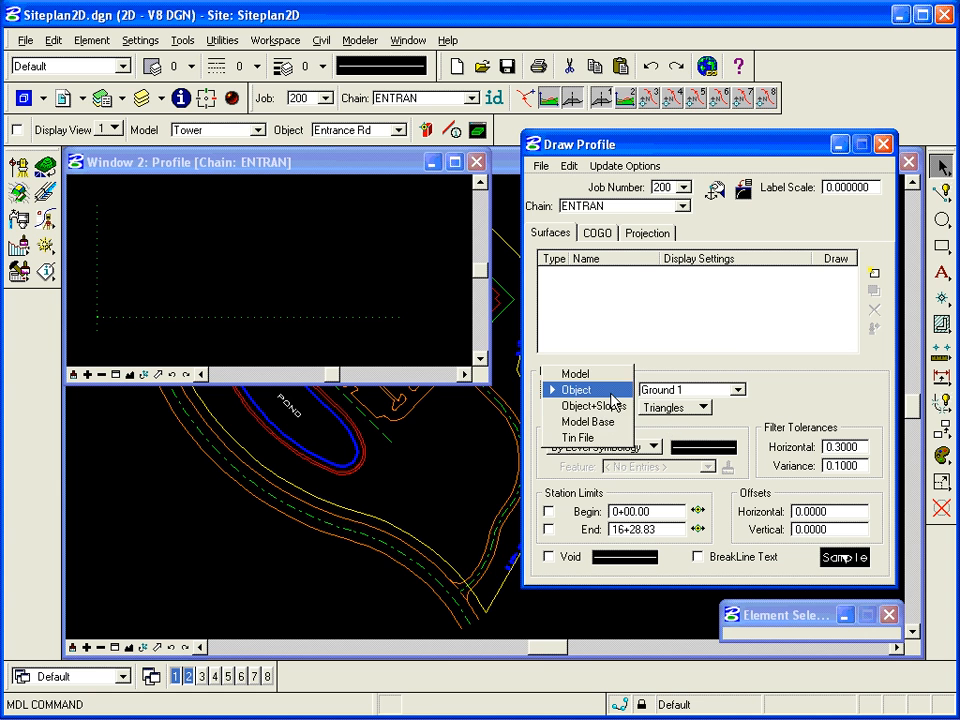
left_click(603, 423)
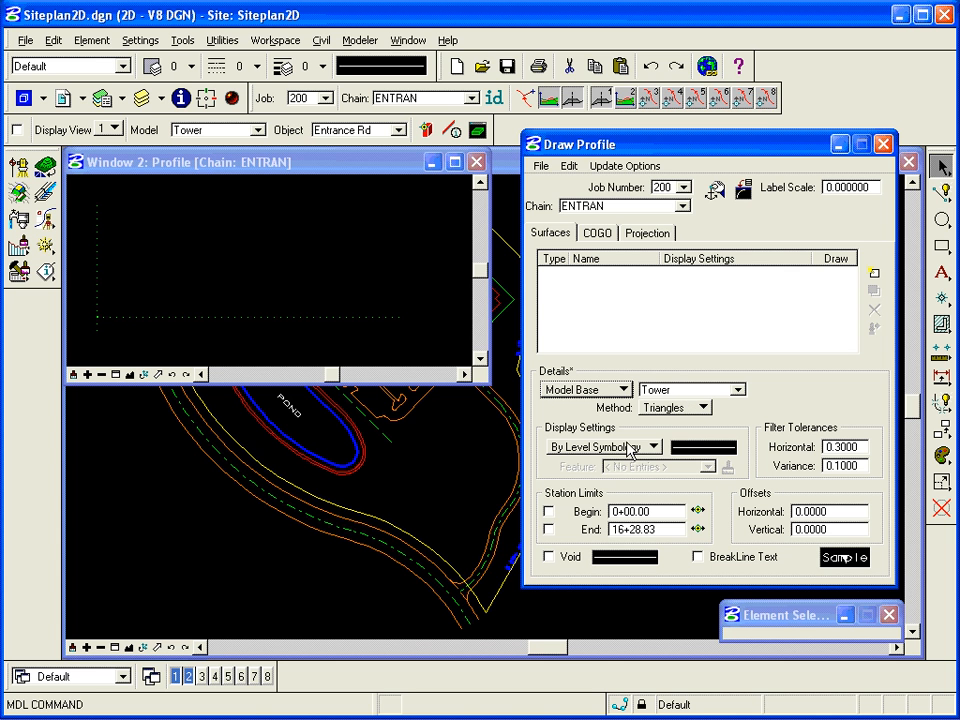
left_click(686, 408)
left_click(686, 409)
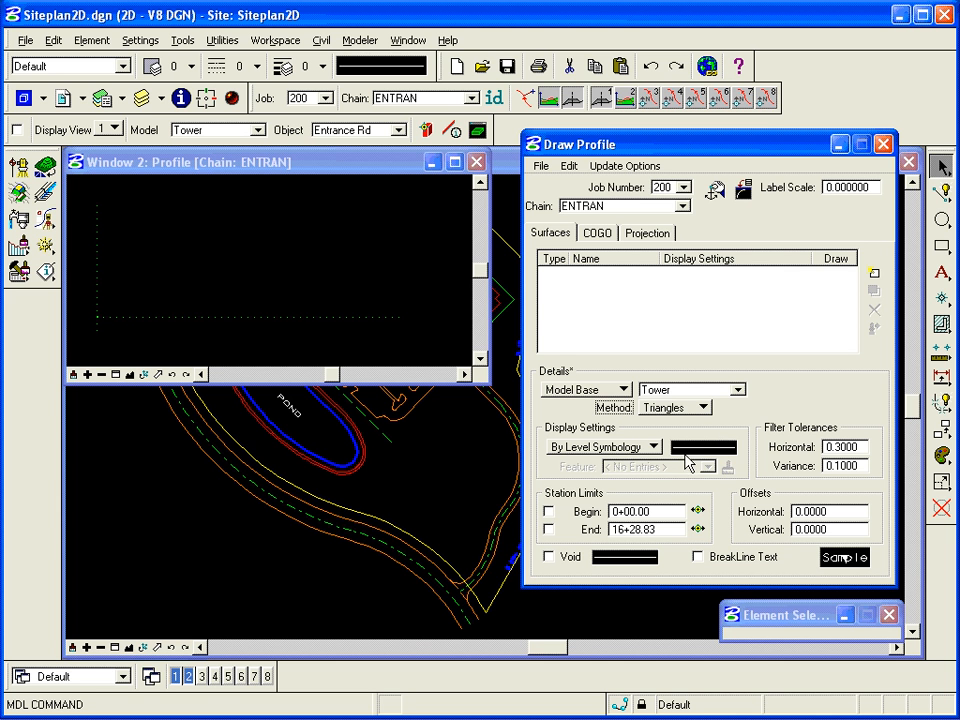
Step: Set the Tower surface's display symbology to level ExProCL with the ByLevel line style
mouse_move(698, 458)
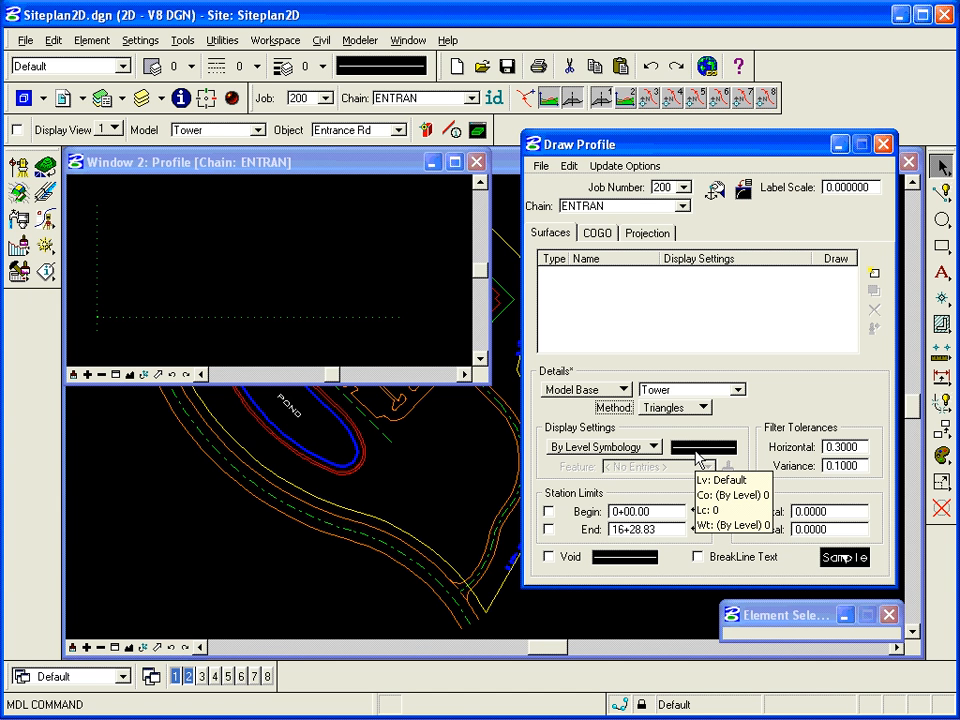
left_click(698, 455)
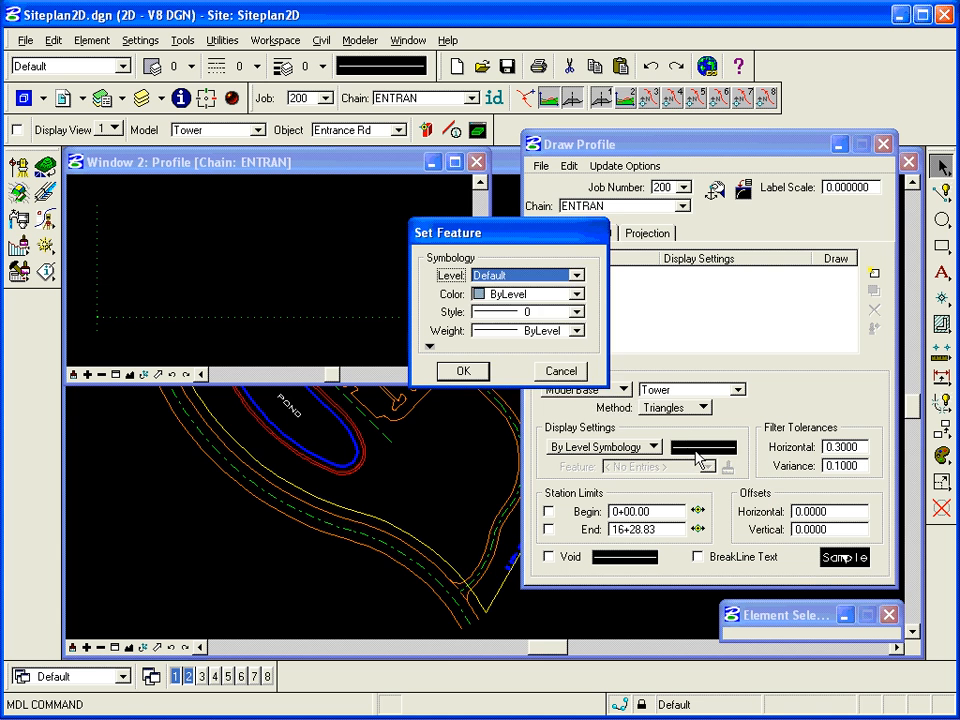
left_click(577, 277)
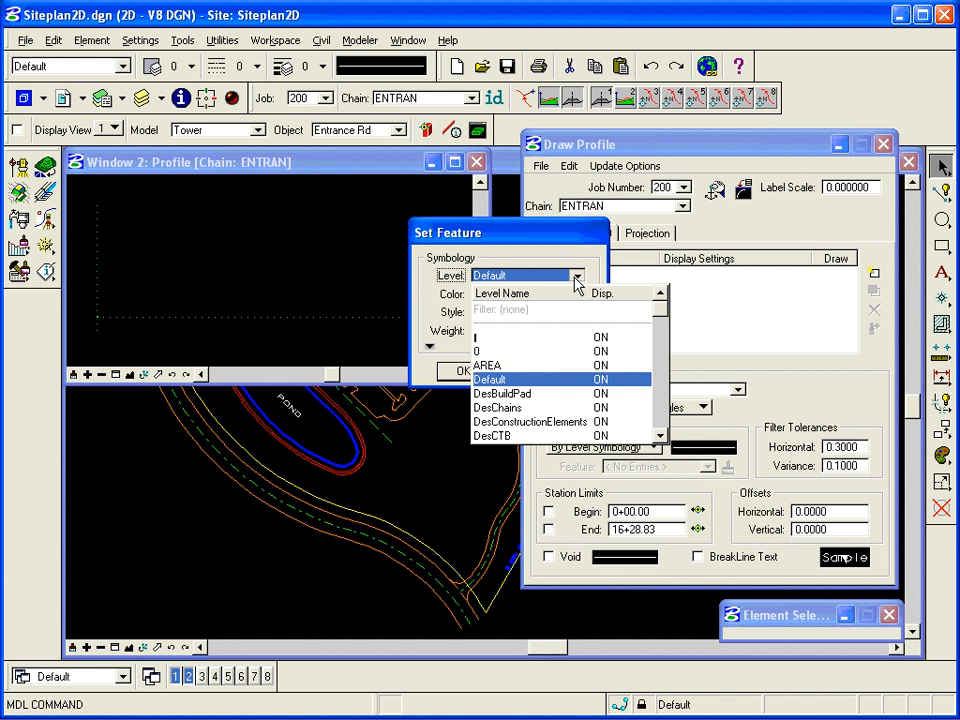
left_click(664, 410)
left_click(665, 410)
left_click(664, 416)
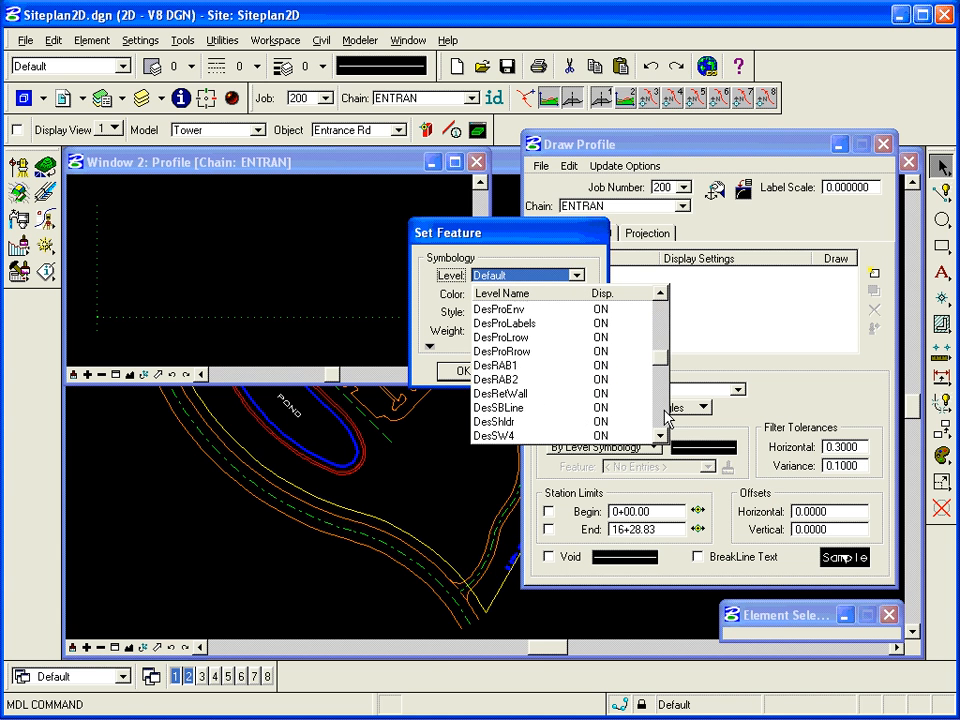
left_click(664, 416)
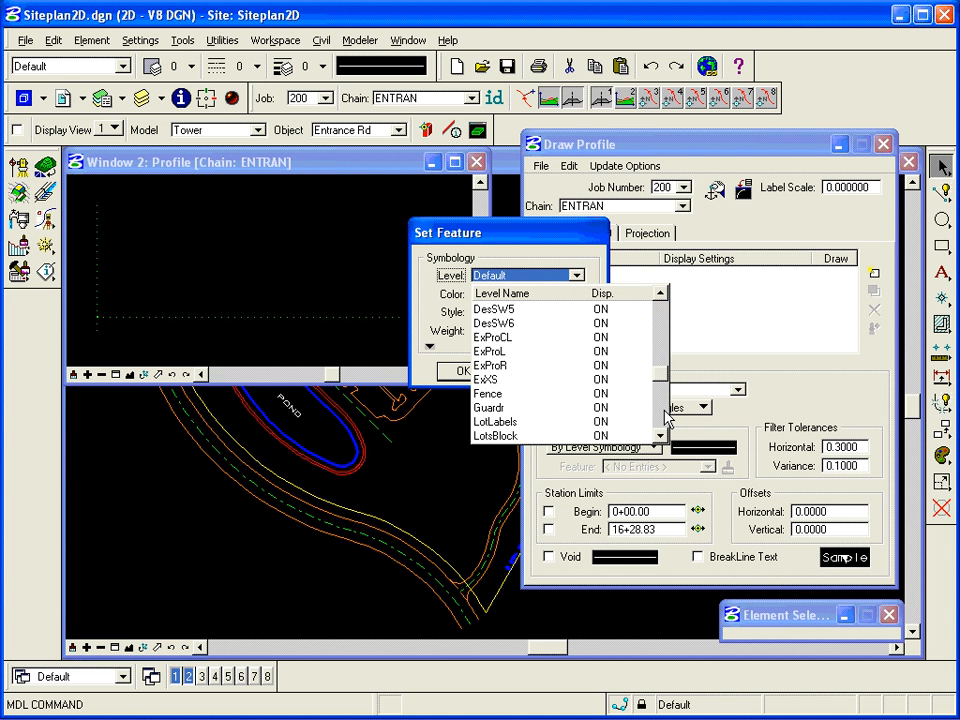
left_click(495, 340)
left_click(576, 312)
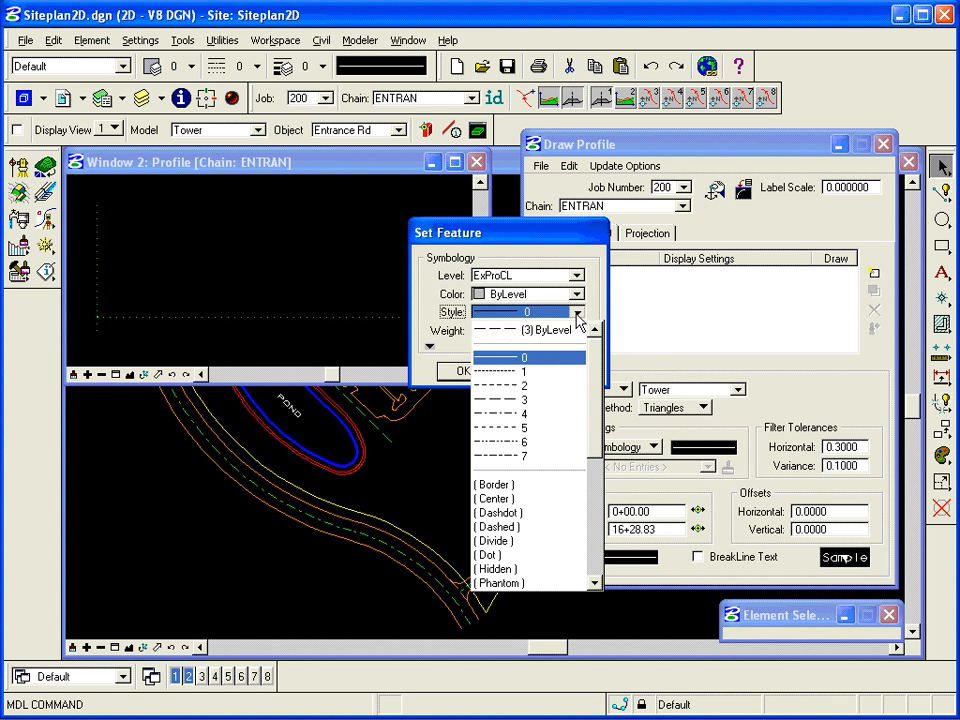
left_click(555, 331)
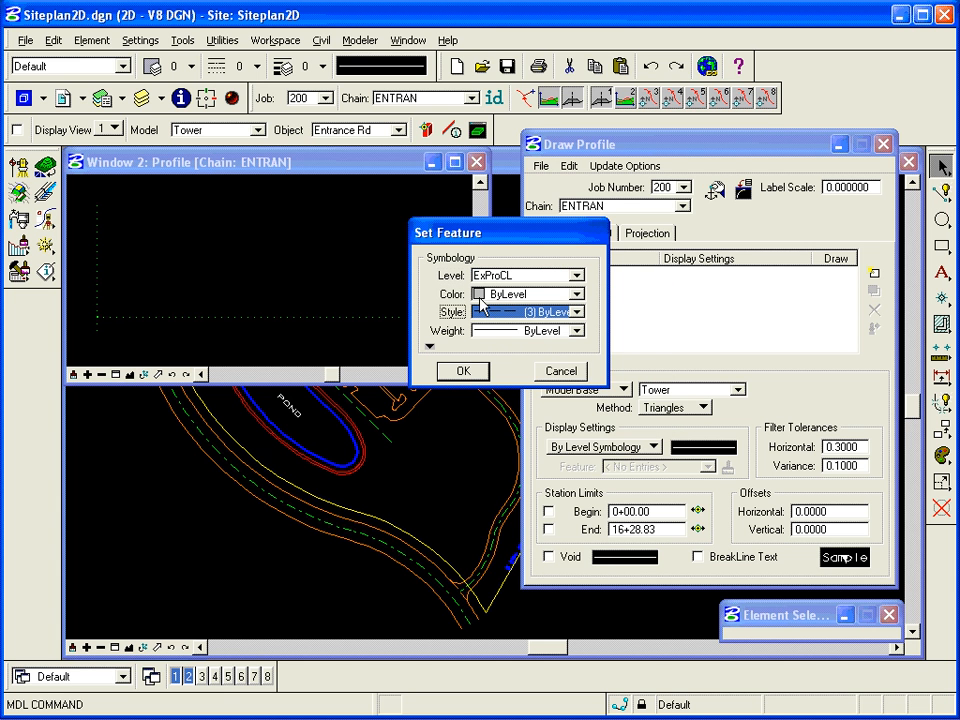
left_click(463, 371)
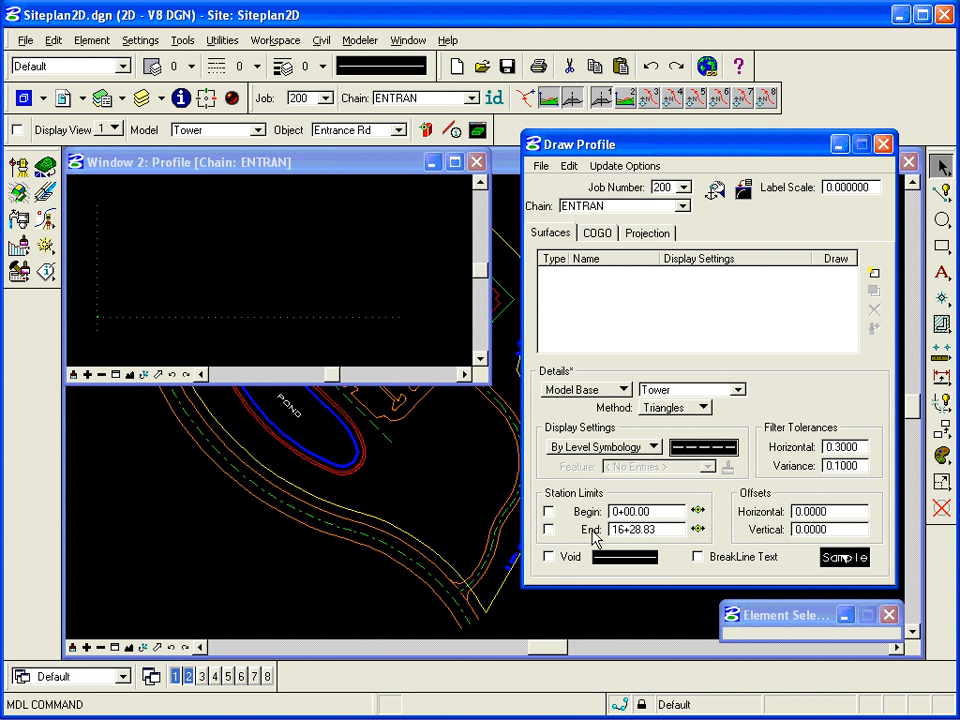
Step: Add the Tower surface to the profile's surface list and toggle its drawing off and back on
mouse_move(624, 565)
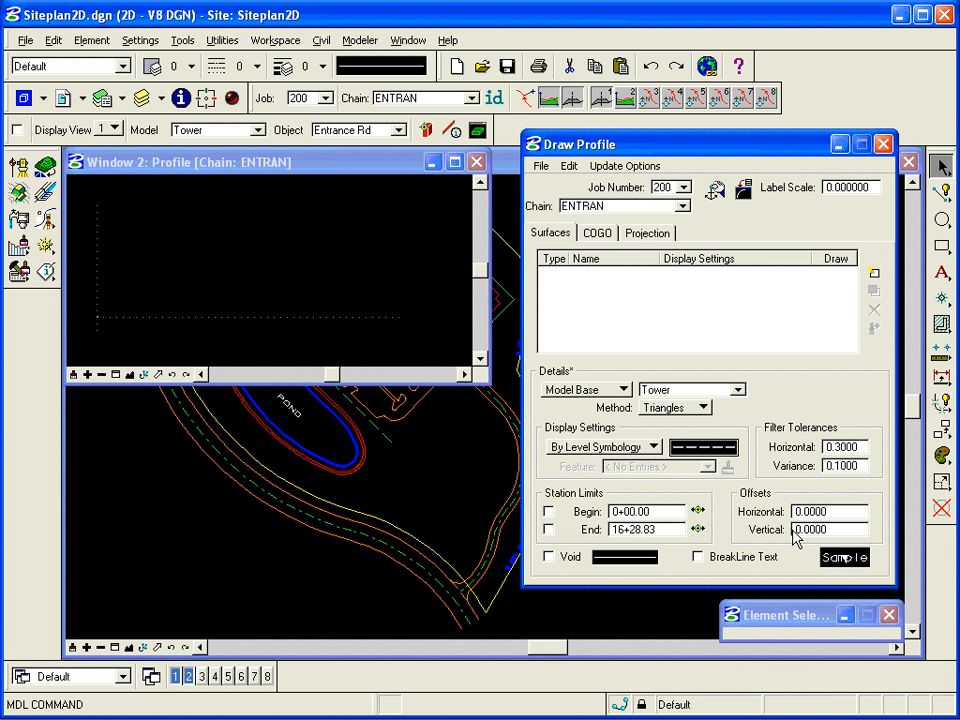
left_click(875, 274)
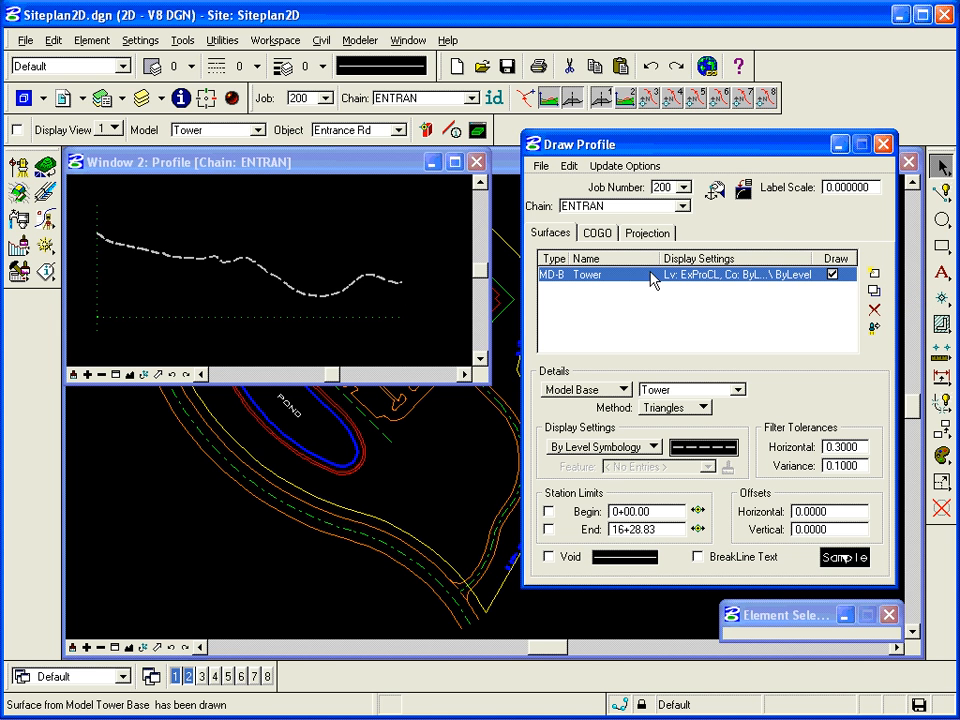
left_click(832, 274)
left_click(832, 274)
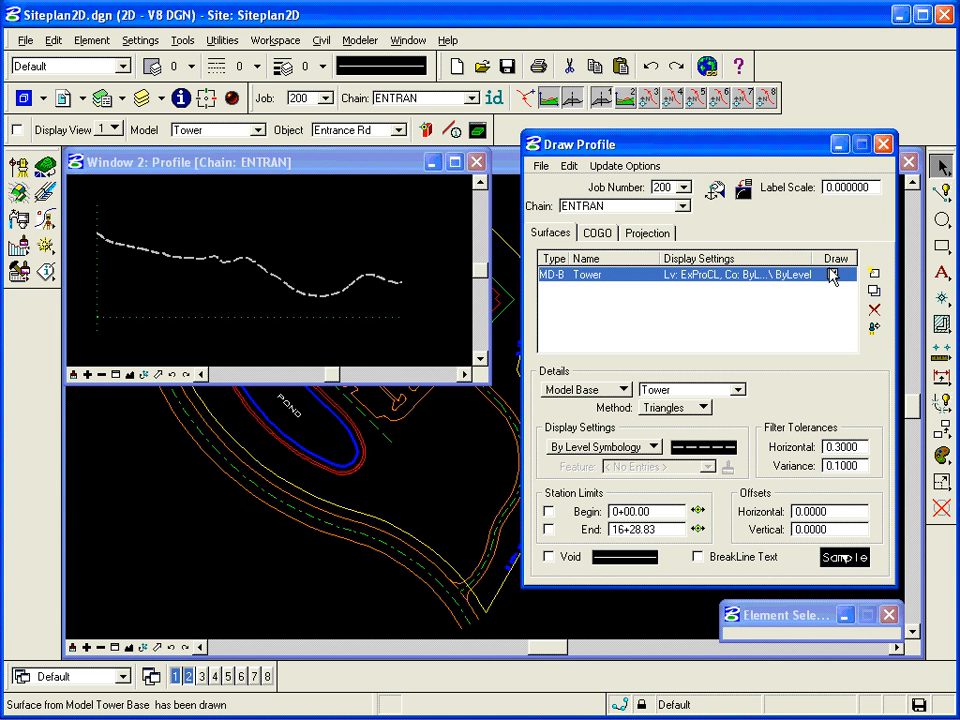
Step: Add a second Tower surface to the profile on level ExProL with a horizontal offset of -12
left_click(690, 450)
left_click(578, 275)
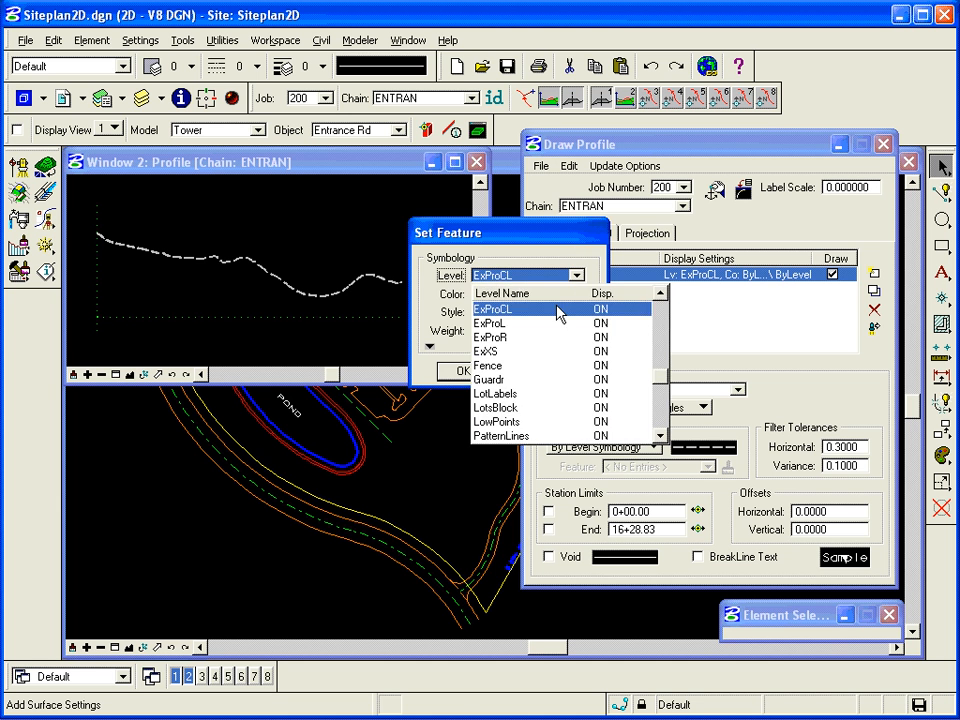
left_click(540, 323)
left_click(466, 371)
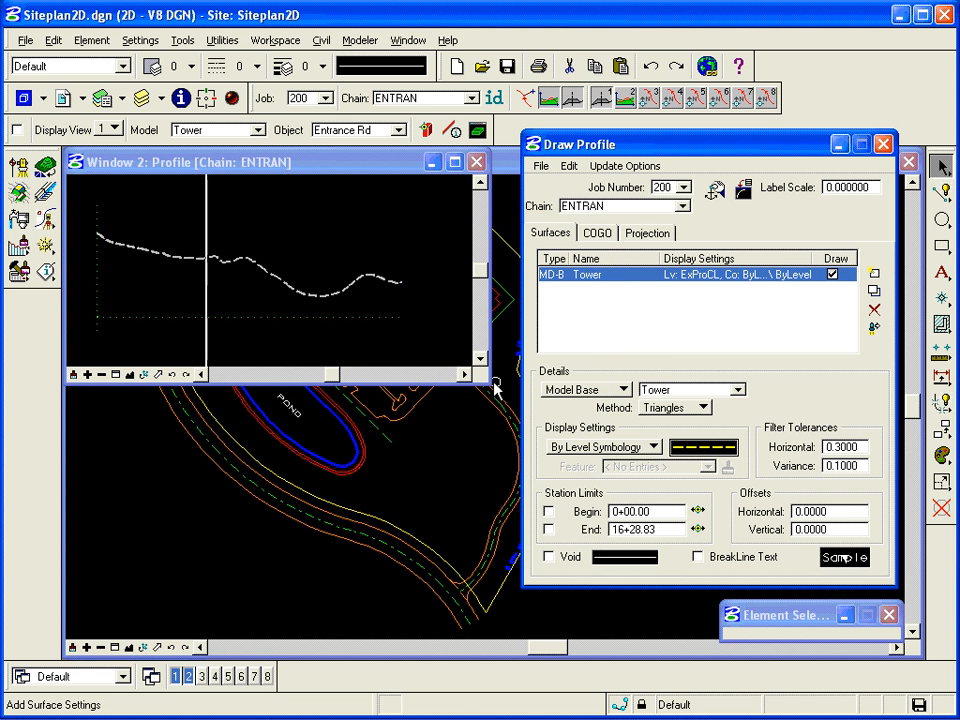
left_click_drag(831, 514, 770, 514)
type("-12")
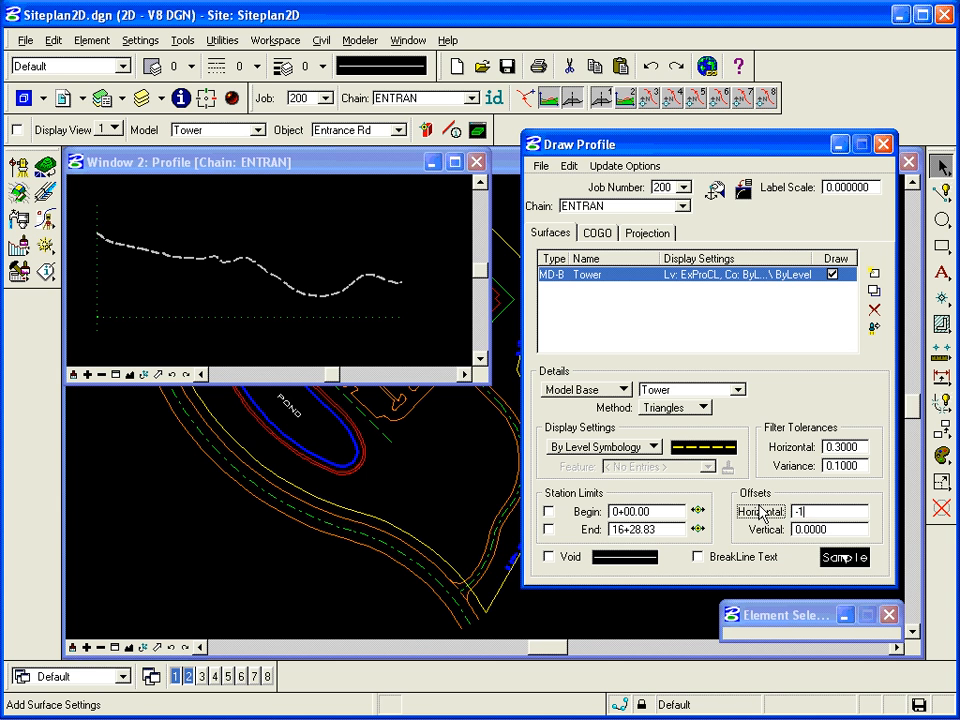
key("Tab")
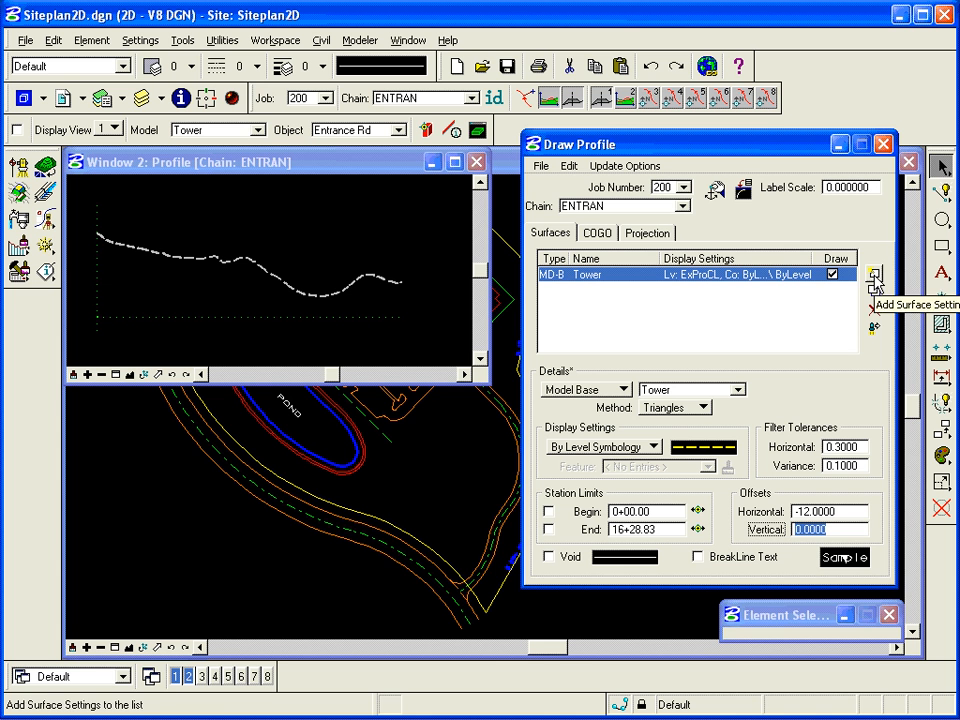
left_click(874, 276)
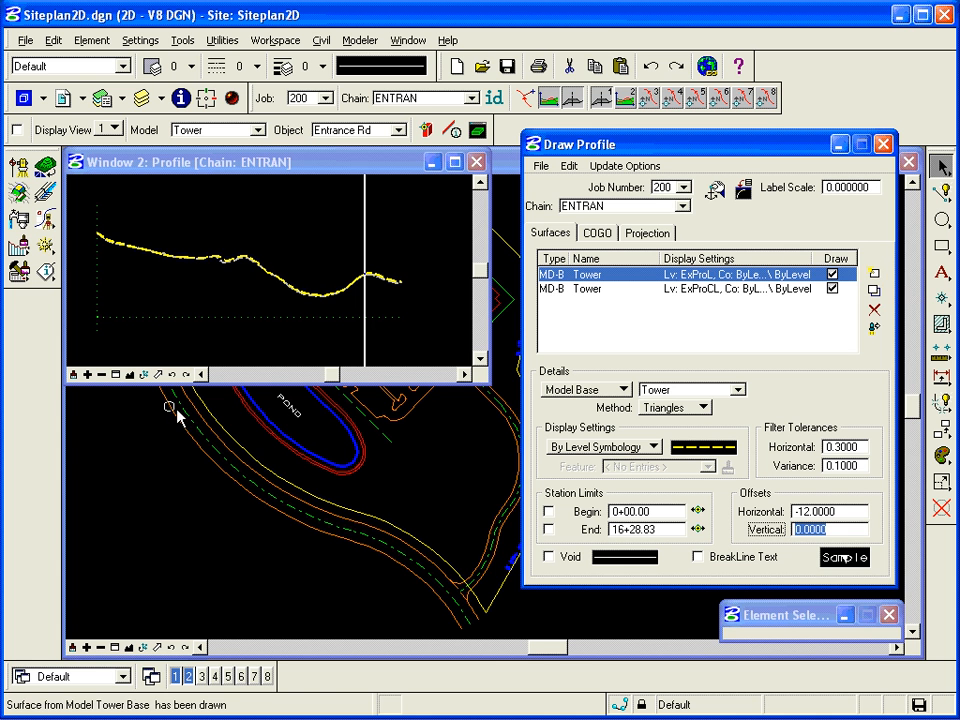
Step: Add a third Tower surface to the profile on level ExProR with a horizontal offset of 12
left_click(115, 374)
left_click(213, 246)
left_click(276, 282)
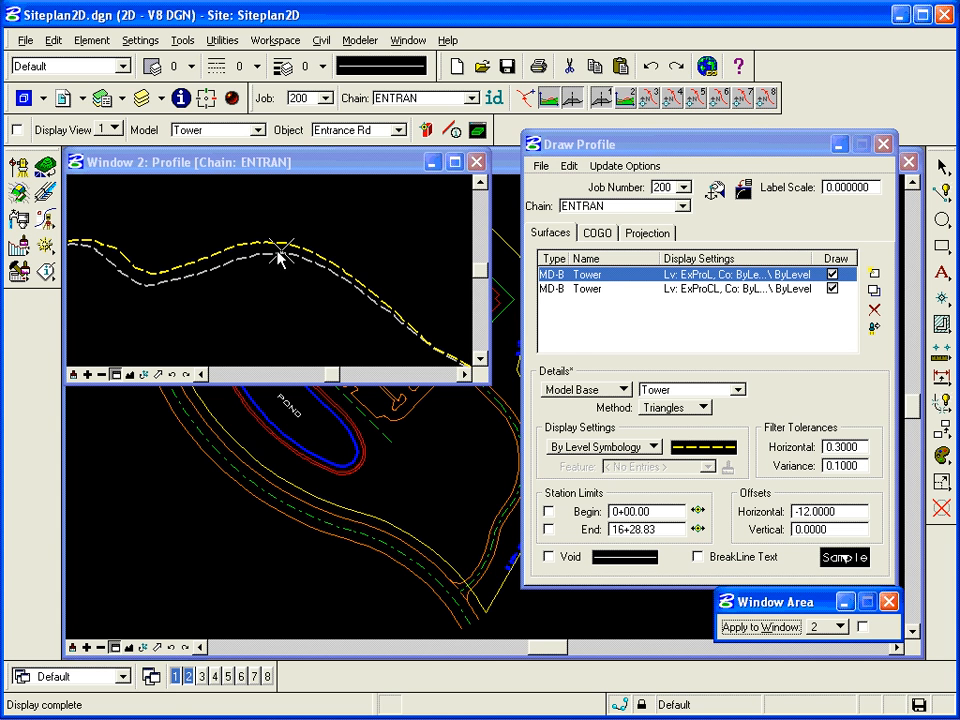
left_click(697, 450)
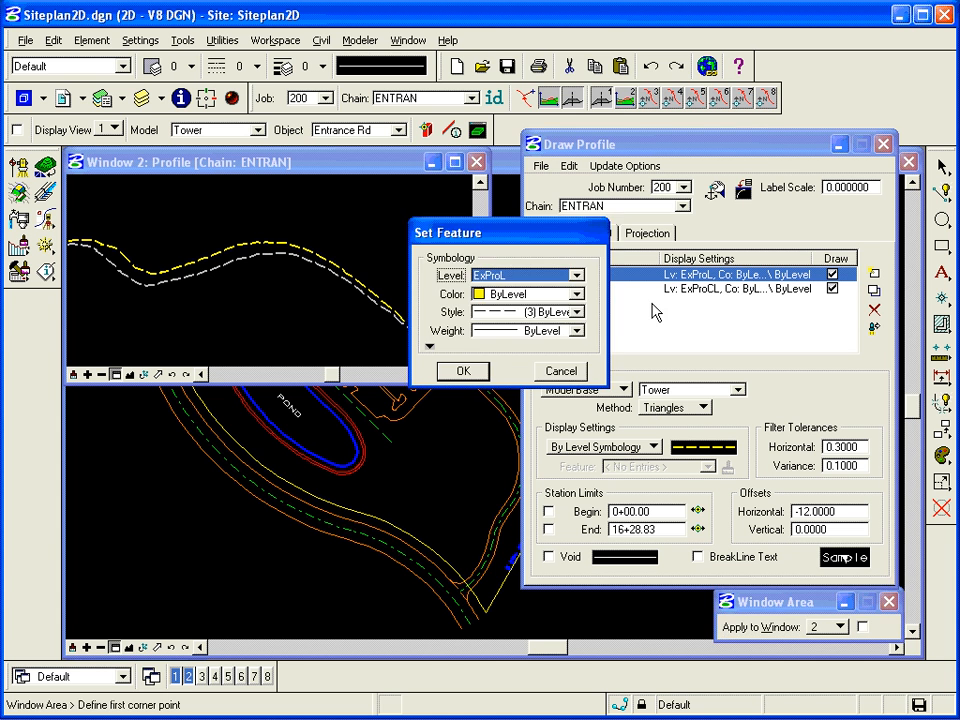
left_click(576, 275)
left_click(544, 326)
left_click(464, 370)
double_click(850, 517)
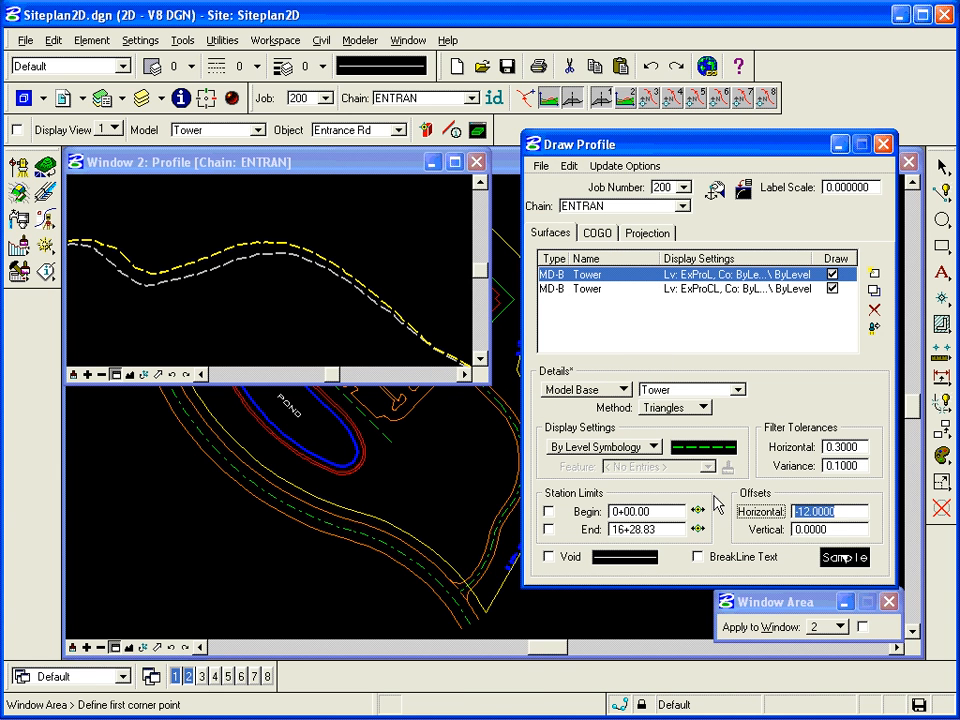
type("12")
key("Tab")
left_click(874, 274)
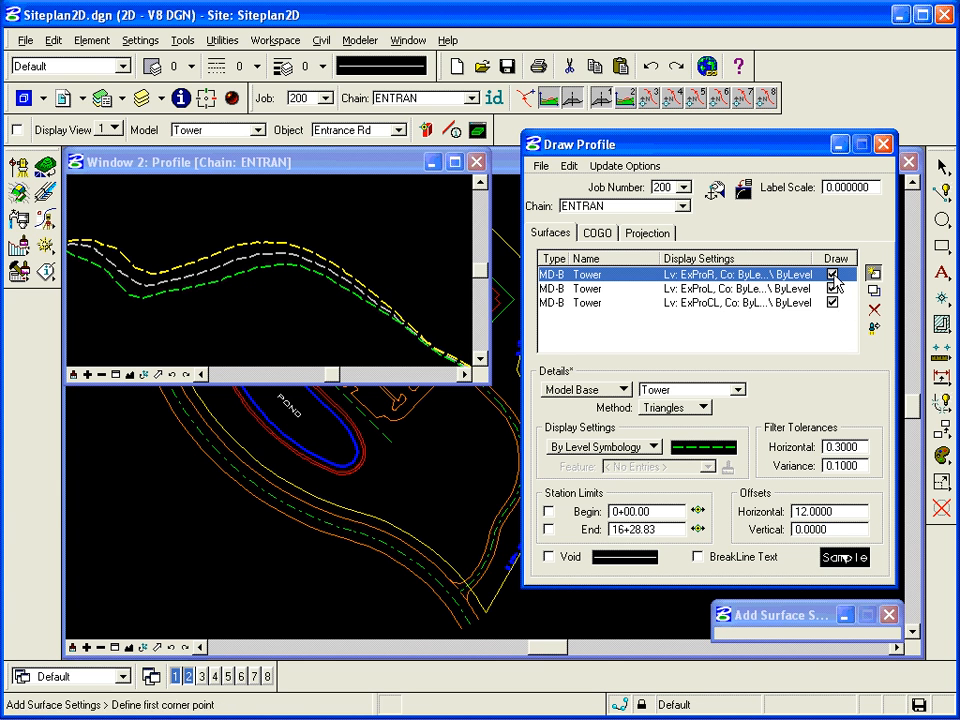
Step: Turn off drawing of the ExProR and ExProL surfaces in the profile
left_click(832, 274)
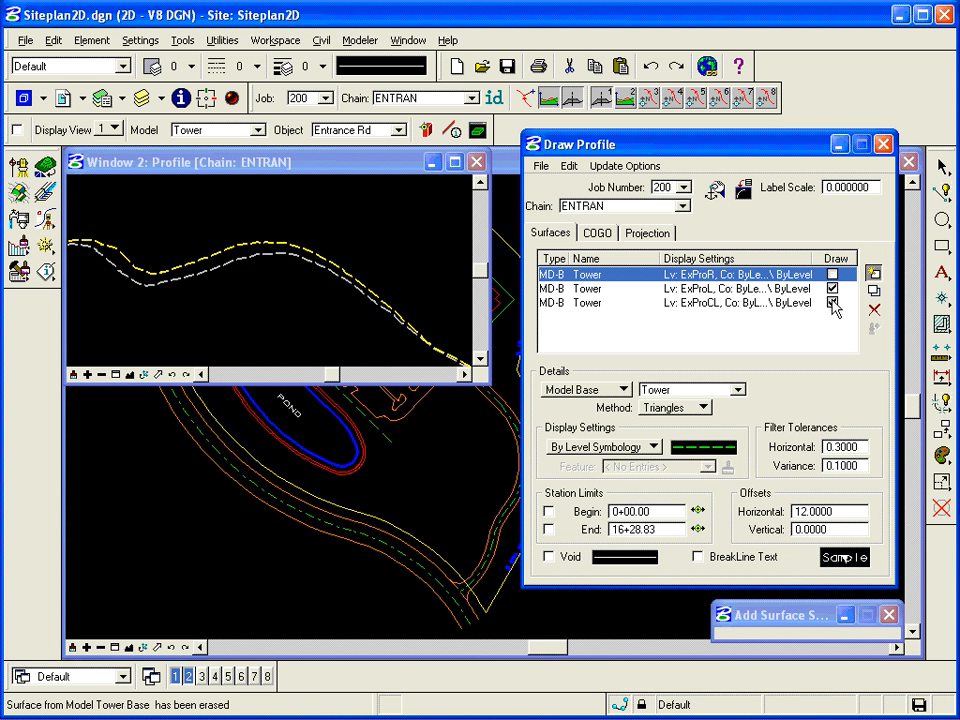
left_click(832, 288)
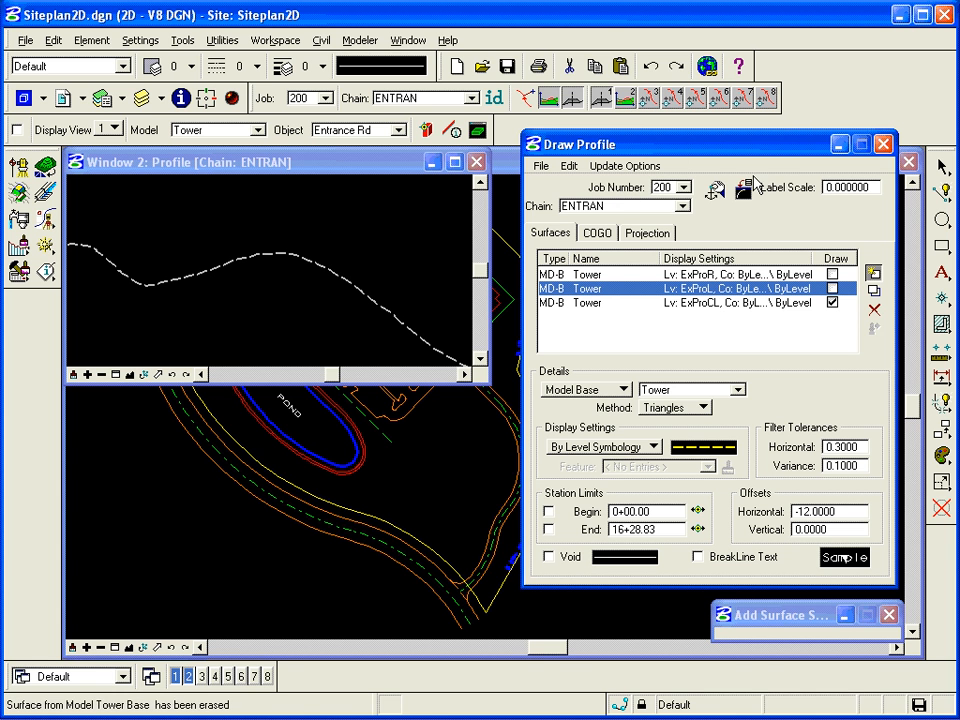
scroll(157, 331, "down", 2)
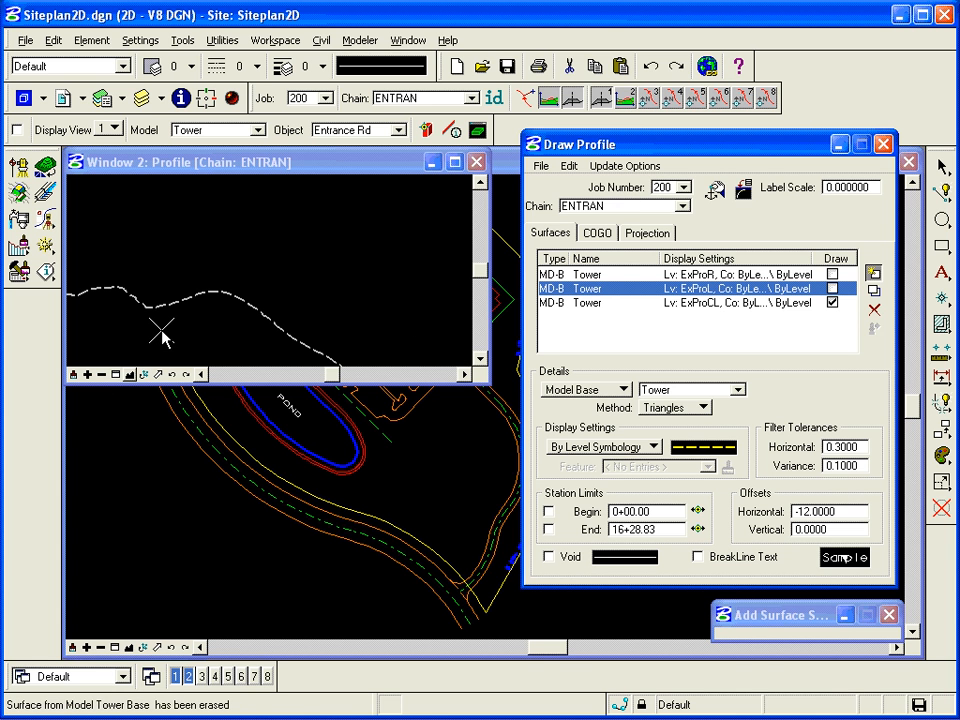
scroll(163, 334, "down", 3)
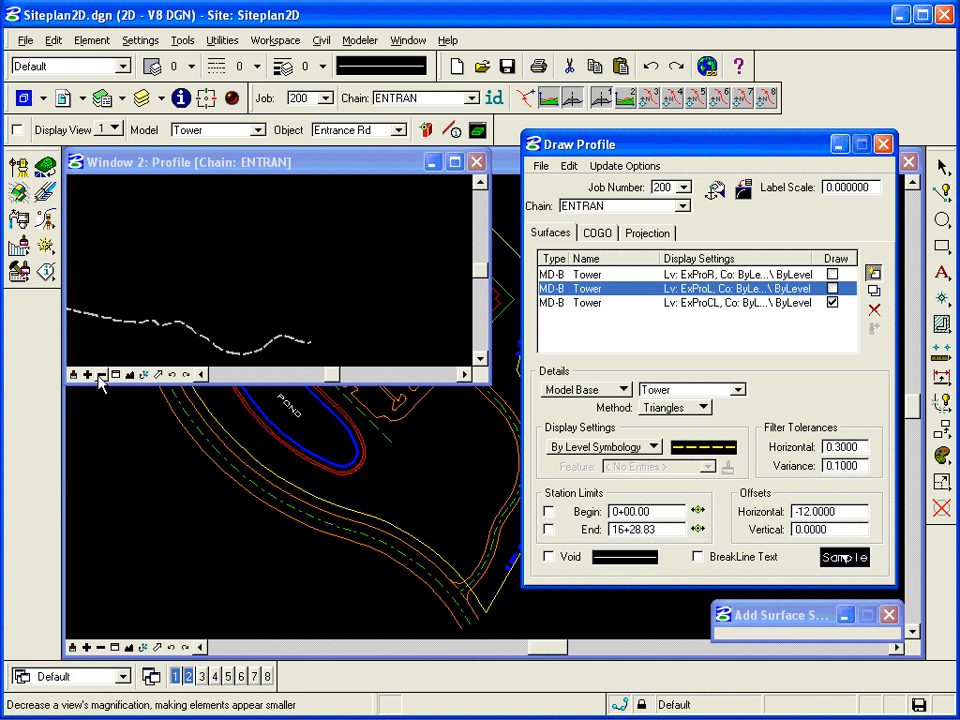
left_click(101, 374)
left_click(115, 374)
left_click(154, 261)
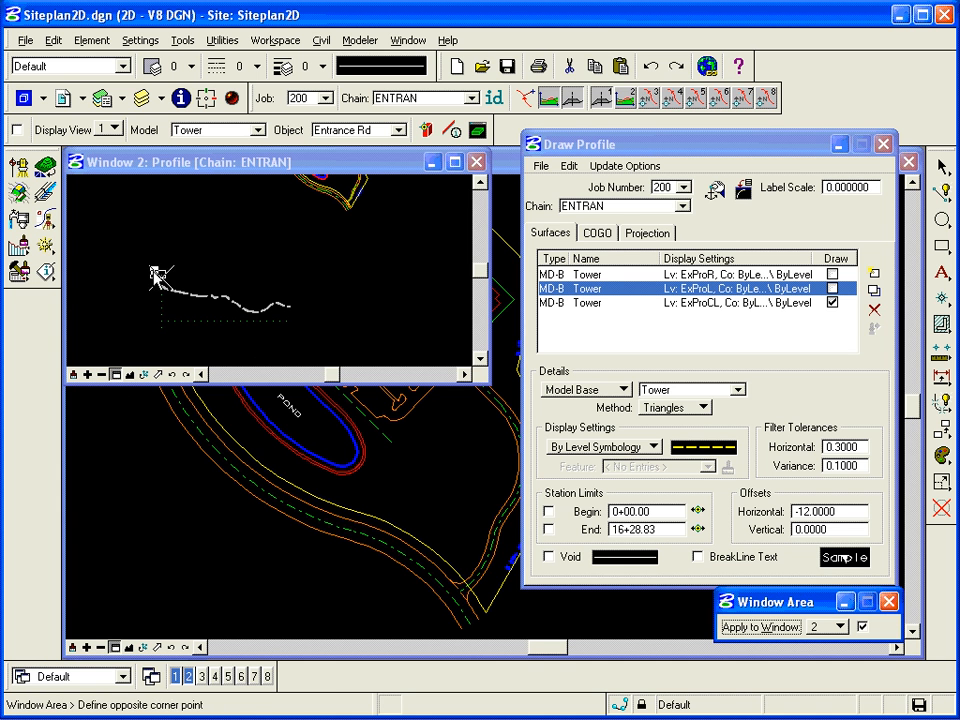
left_click(302, 326)
right_click(318, 285)
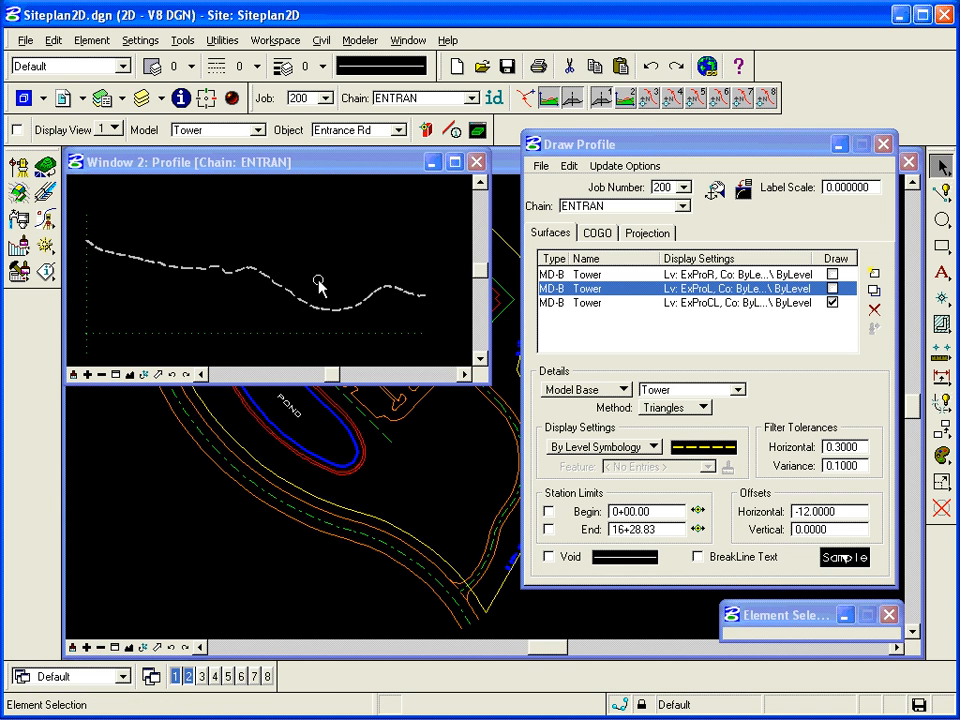